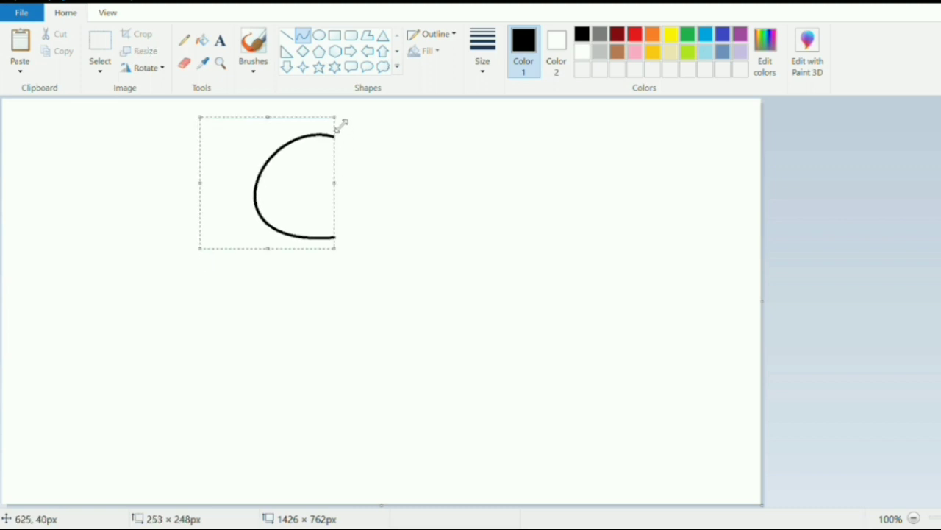
Widen the half-head curve slightly to the right and fix it in place.
{"action": "left_click_drag", "start_coordinate": [340, 120], "coordinate": [361, 119]}
{"action": "left_click", "coordinate": [325, 157]}
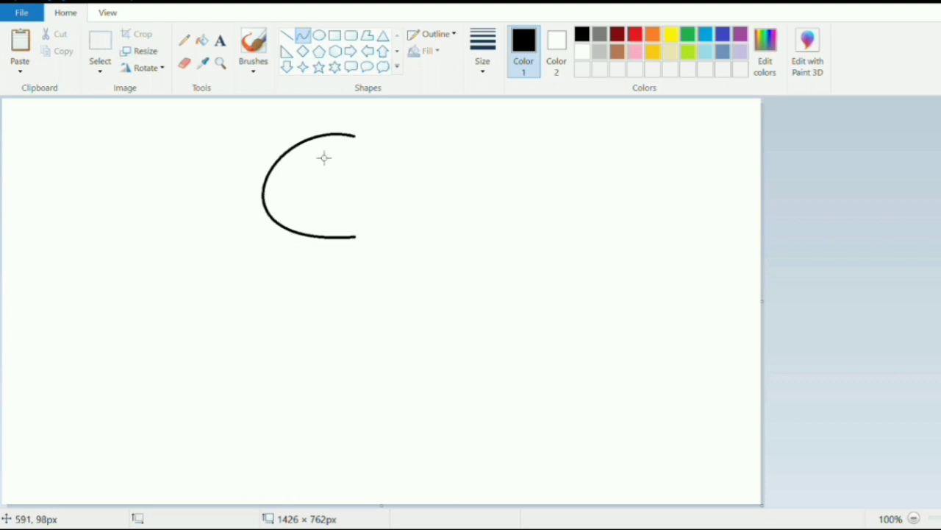
Draw a C-shaped curve about 112 × 130 px for the eye patch and nudge it right and down inside the head.
{"action": "left_click_drag", "start_coordinate": [324, 157], "coordinate": [265, 198]}
{"action": "key", "text": "Right"}
{"action": "key", "text": "Right"}
{"action": "key", "text": "Right"}
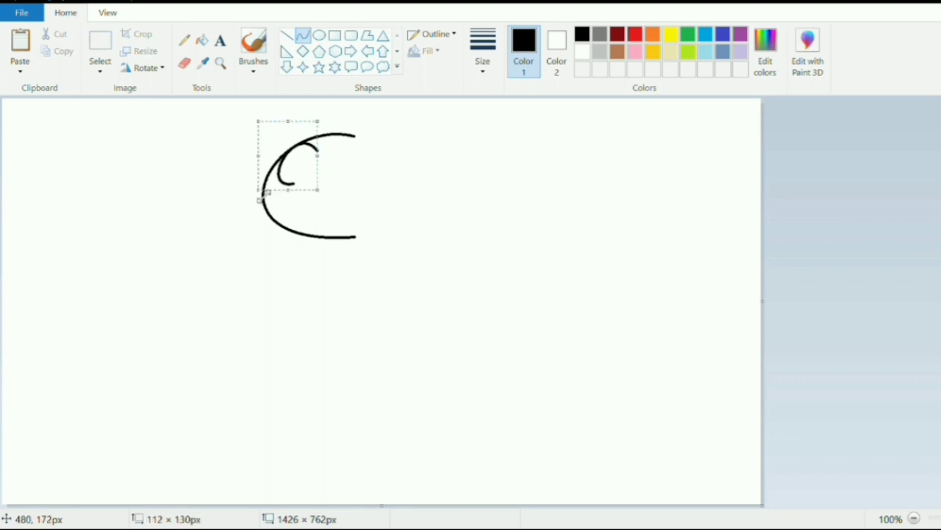
{"action": "key", "text": "Down"}
{"action": "key", "text": "Down"}
{"action": "key", "text": "Down"}
{"action": "key", "text": "Down"}
{"action": "key", "text": "Right"}
{"action": "key", "text": "Right"}
{"action": "key", "text": "Right"}
{"action": "key", "text": "Right"}
{"action": "key", "text": "Right"}
{"action": "key", "text": "Right"}
{"action": "key", "text": "Right"}
{"action": "key", "text": "Right"}
{"action": "key", "text": "Right"}
{"action": "key", "text": "Right"}
{"action": "key", "text": "Right"}
{"action": "key", "text": "Right"}
{"action": "key", "text": "Right"}
{"action": "key", "text": "Right"}
{"action": "key", "text": "Right"}
{"action": "key", "text": "Right"}
{"action": "key", "text": "Right"}
{"action": "key", "text": "Right"}
{"action": "key", "text": "Right"}
{"action": "key", "text": "Down"}
{"action": "key", "text": "Down"}
{"action": "key", "text": "Down"}
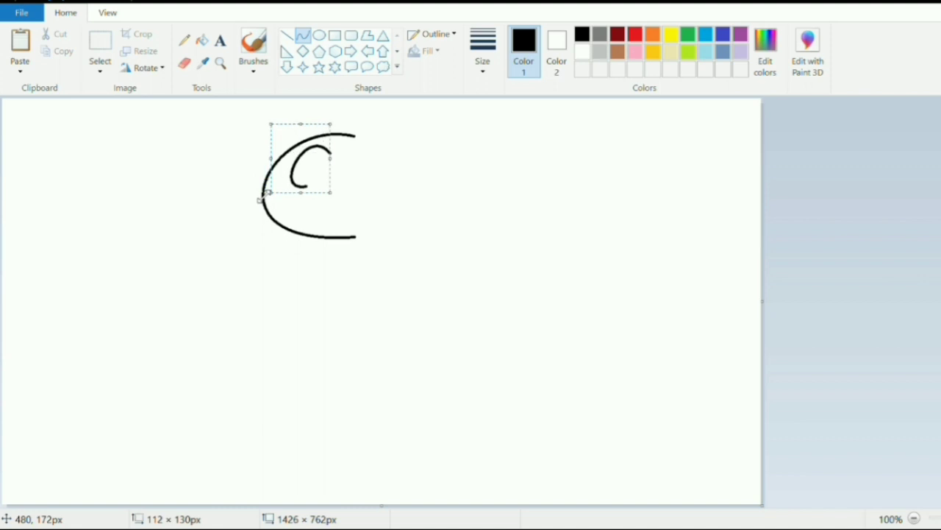
{"action": "left_click", "coordinate": [331, 157]}
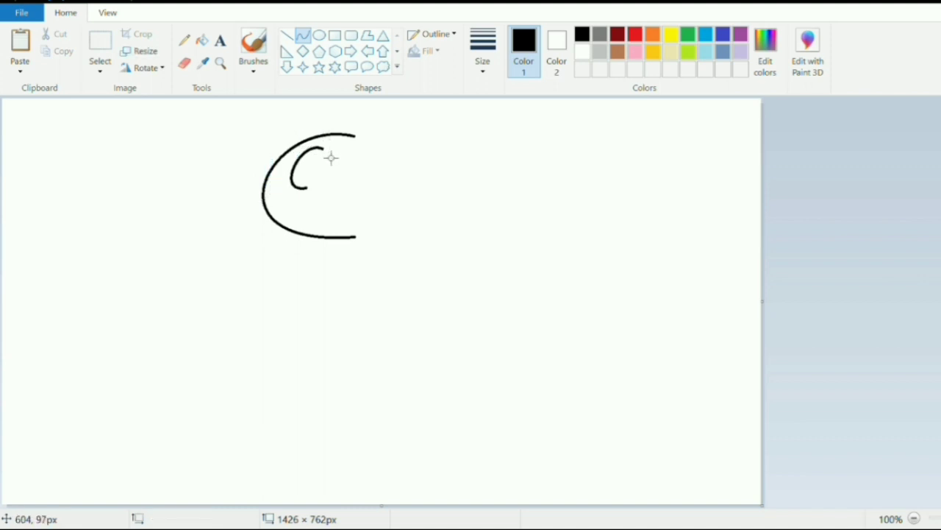
Close the eye patch with a second curve and draw a small oval pupil inside it.
{"action": "left_click_drag", "start_coordinate": [331, 156], "coordinate": [327, 192]}
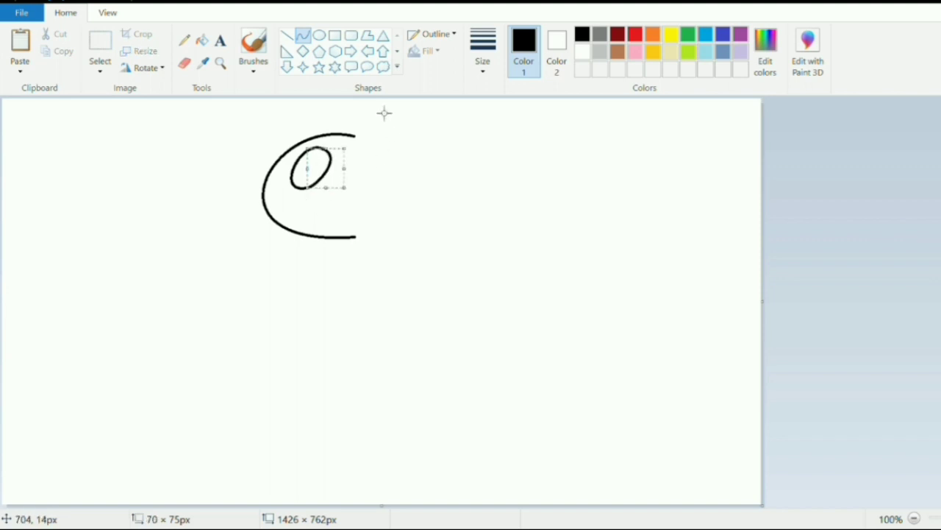
{"action": "left_click", "coordinate": [319, 35]}
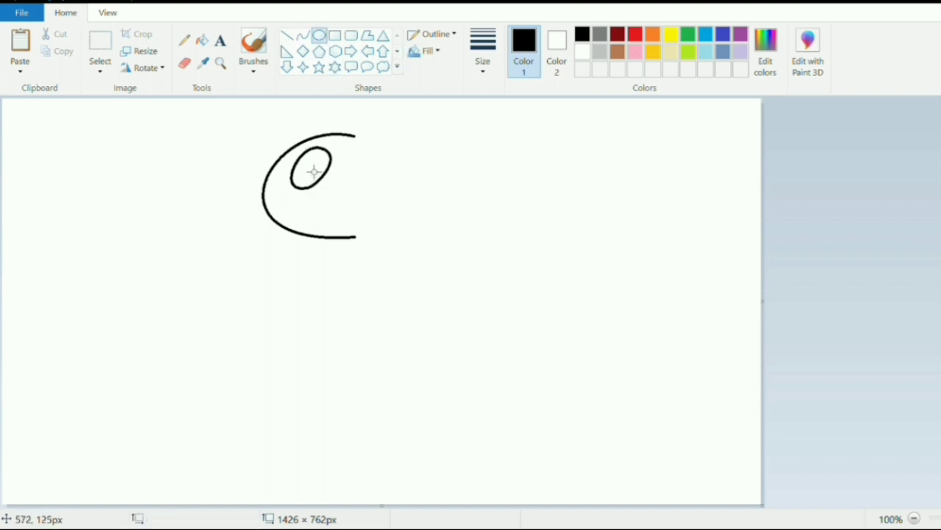
{"action": "left_click_drag", "start_coordinate": [318, 166], "coordinate": [330, 181]}
Draw the arm below the head with an outer curve narrowed to about 302 px and a second curve rounding off the paw.
{"action": "left_click", "coordinate": [303, 36]}
{"action": "left_click_drag", "start_coordinate": [290, 235], "coordinate": [342, 299]}
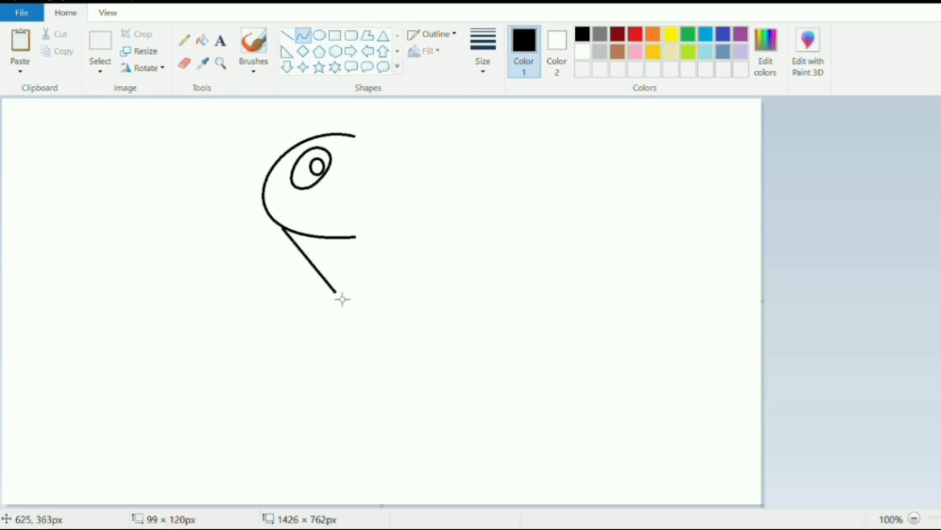
{"action": "left_click_drag", "start_coordinate": [321, 266], "coordinate": [246, 333]}
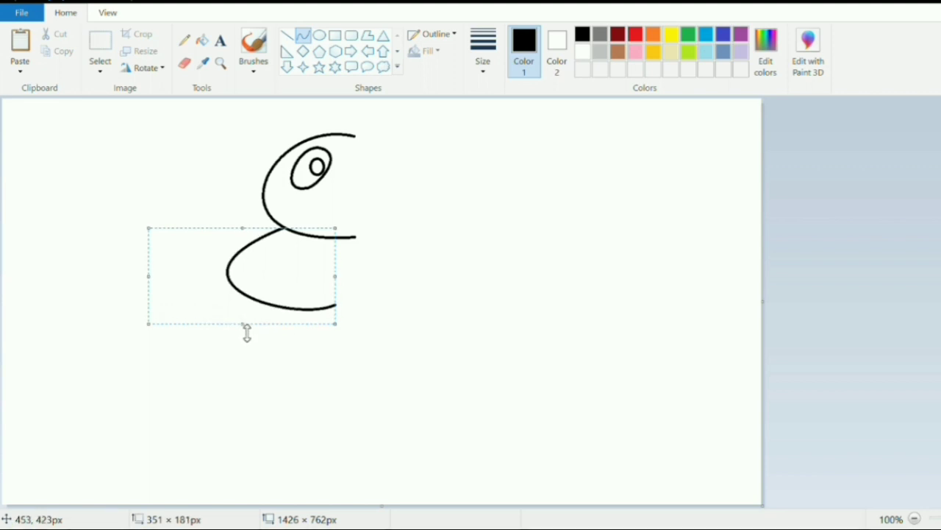
{"action": "left_click_drag", "start_coordinate": [136, 287], "coordinate": [192, 285]}
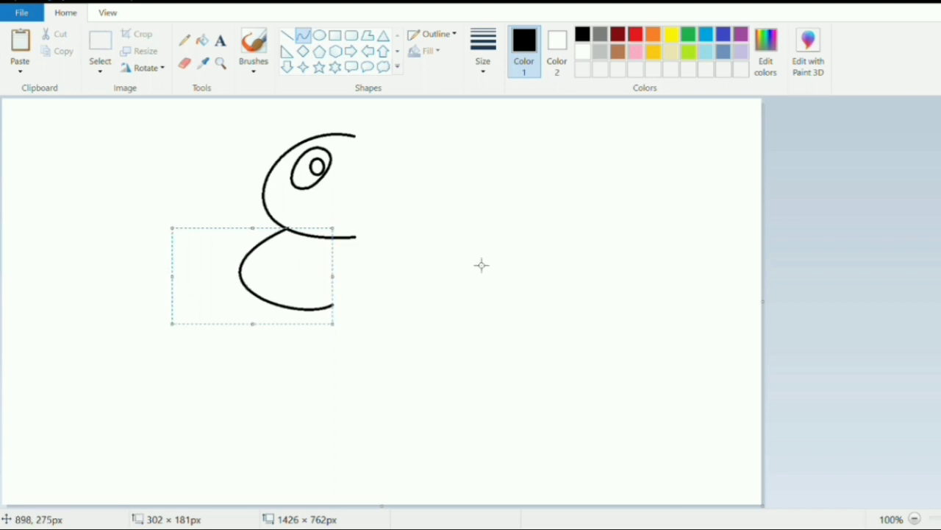
{"action": "left_click_drag", "start_coordinate": [287, 265], "coordinate": [333, 316]}
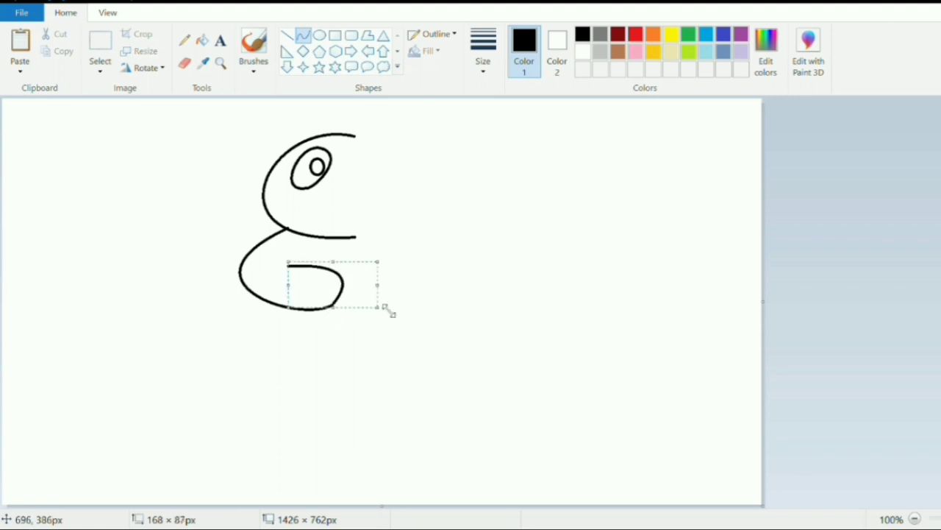
{"action": "left_click", "coordinate": [434, 296]}
Draw a slanted oval foot just below the arm from two curves, moving and resizing the upper curve to clear the arm.
{"action": "left_click_drag", "start_coordinate": [236, 314], "coordinate": [336, 369]}
{"action": "mouse_move", "coordinate": [266, 319]}
{"action": "left_mouse_down"}
{"action": "mouse_move", "coordinate": [322, 254]}
{"action": "mouse_move", "coordinate": [258, 228]}
{"action": "mouse_move", "coordinate": [316, 307]}
{"action": "mouse_move", "coordinate": [390, 343]}
{"action": "mouse_move", "coordinate": [372, 341]}
{"action": "left_mouse_up"}
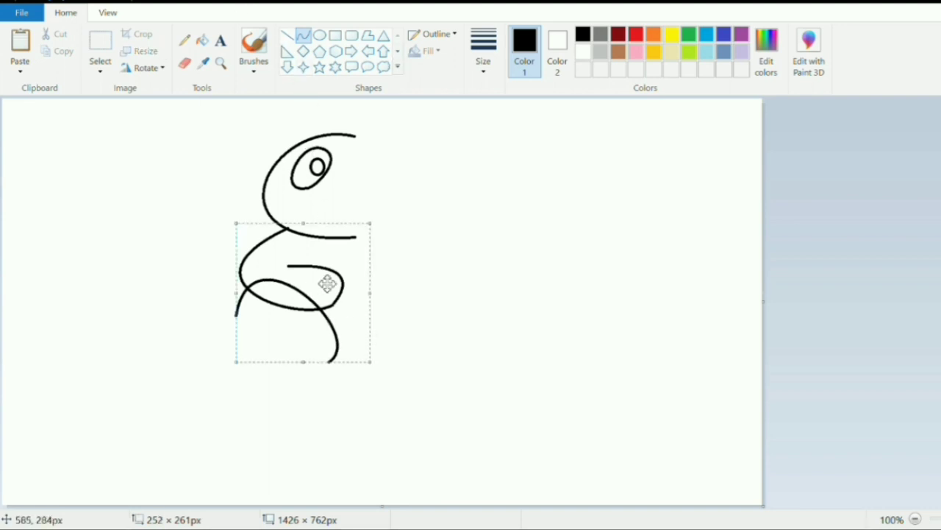
{"action": "left_click_drag", "start_coordinate": [325, 306], "coordinate": [327, 339]}
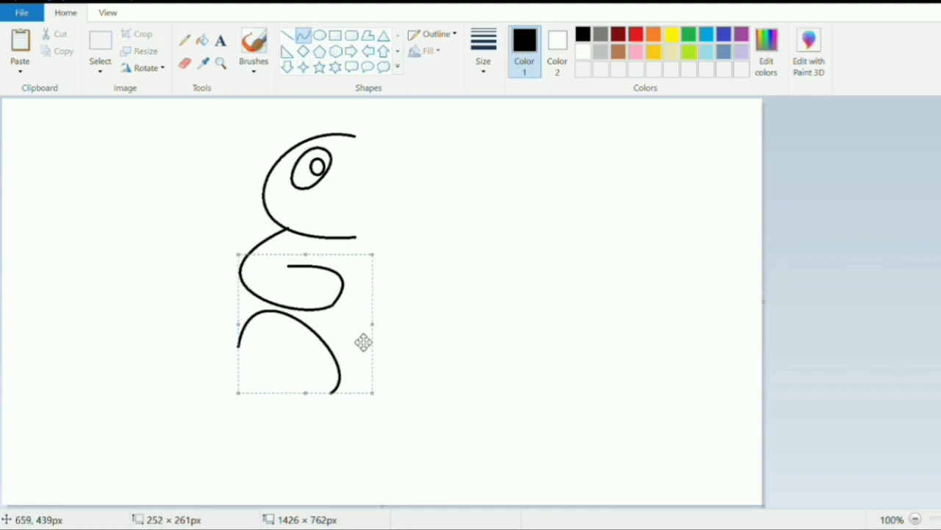
{"action": "left_click_drag", "start_coordinate": [373, 257], "coordinate": [354, 275]}
{"action": "left_click_drag", "start_coordinate": [306, 355], "coordinate": [311, 341]}
{"action": "left_click_drag", "start_coordinate": [310, 342], "coordinate": [308, 345]}
{"action": "left_click_drag", "start_coordinate": [246, 323], "coordinate": [326, 390]}
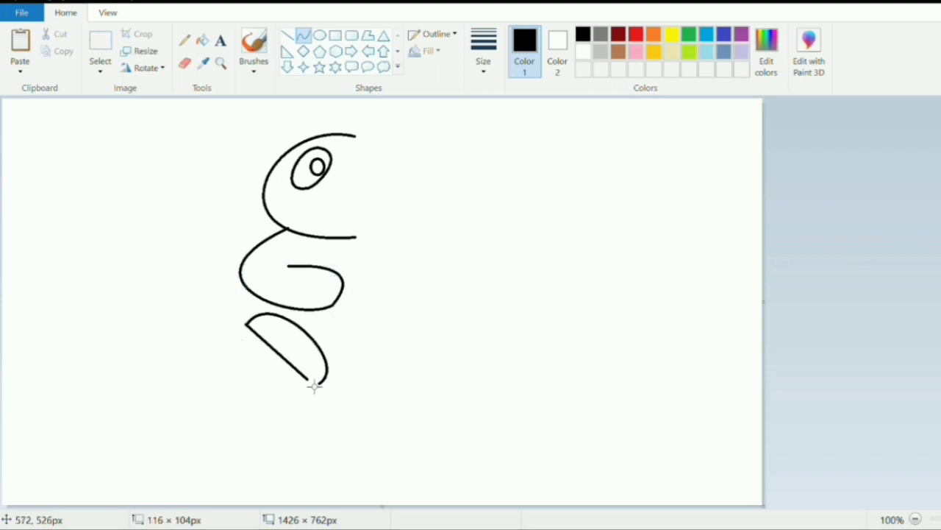
{"action": "left_click_drag", "start_coordinate": [267, 342], "coordinate": [288, 405]}
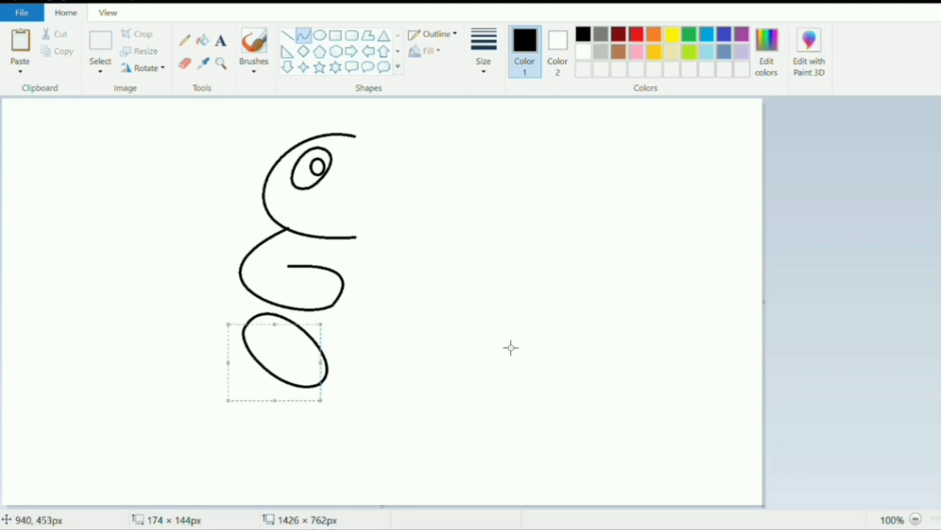
Draw a curve about 176 × 136 px inside the foot to outline the sole.
{"action": "left_click", "coordinate": [294, 319]}
{"action": "left_click_drag", "start_coordinate": [280, 382], "coordinate": [243, 324]}
{"action": "left_click_drag", "start_coordinate": [290, 361], "coordinate": [294, 312]}
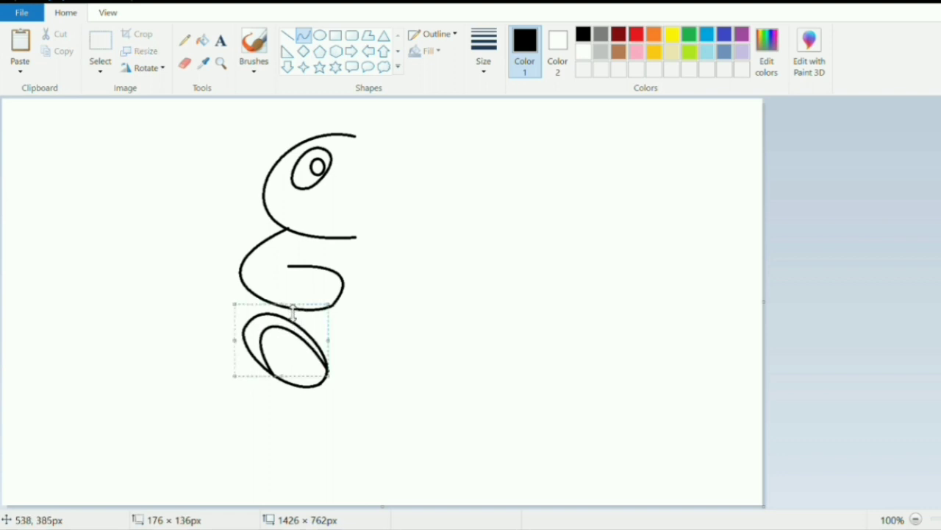
Draw one larger oval pad and three small toe pads on the sole of the foot.
{"action": "left_click", "coordinate": [320, 35]}
{"action": "left_click_drag", "start_coordinate": [286, 342], "coordinate": [312, 379]}
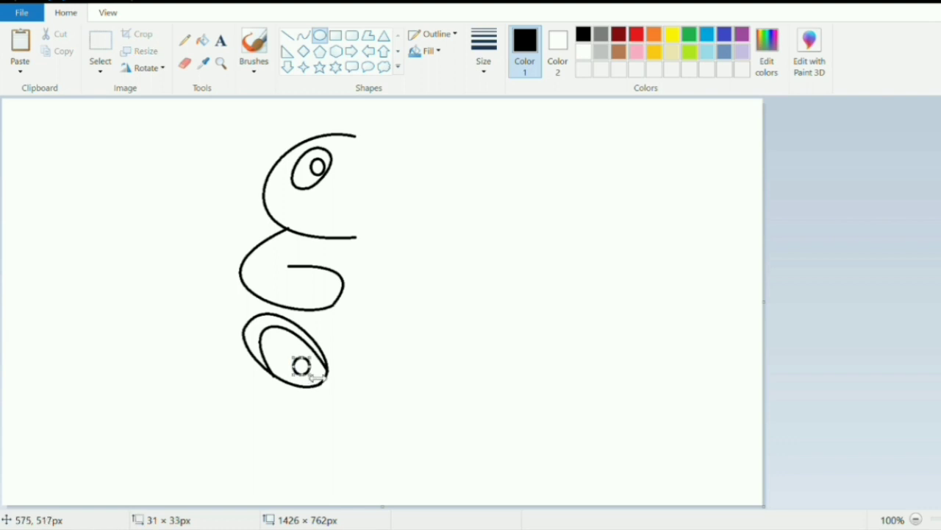
{"action": "left_click", "coordinate": [361, 289]}
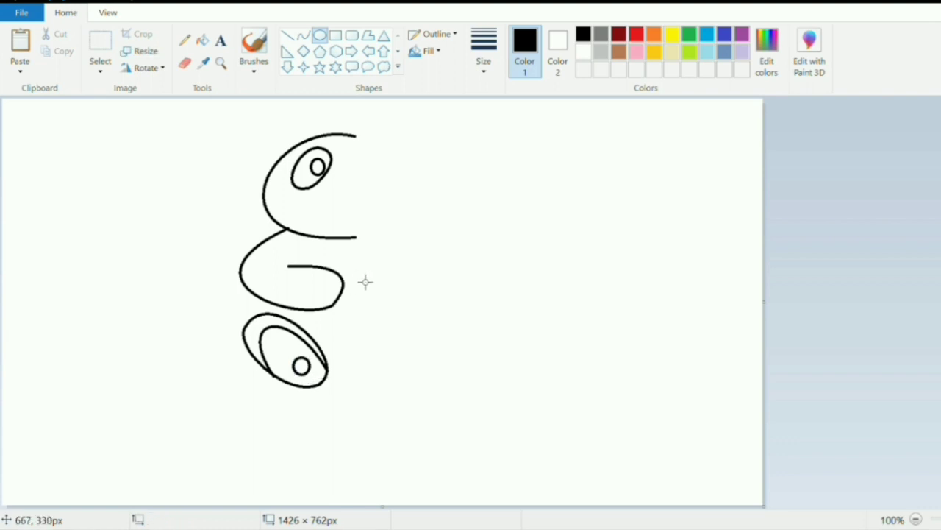
{"action": "left_click_drag", "start_coordinate": [283, 339], "coordinate": [269, 353]}
{"action": "left_click", "coordinate": [276, 348]}
{"action": "left_click", "coordinate": [288, 366]}
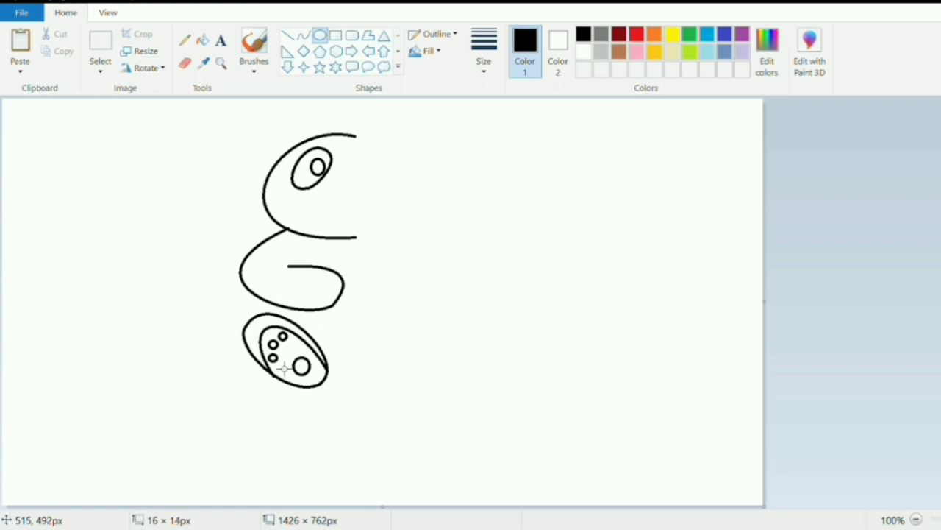
Draw two short straight lines joining the arm to the foot as the leg.
{"action": "left_click", "coordinate": [286, 34]}
{"action": "mouse_move", "coordinate": [265, 303]}
{"action": "left_mouse_down"}
{"action": "mouse_move", "coordinate": [262, 319]}
{"action": "mouse_move", "coordinate": [289, 324]}
{"action": "left_mouse_up"}
Draw an upward-arched belly curve about 205 × 71 px from the top of the paw and nudge it left.
{"action": "left_click", "coordinate": [304, 35]}
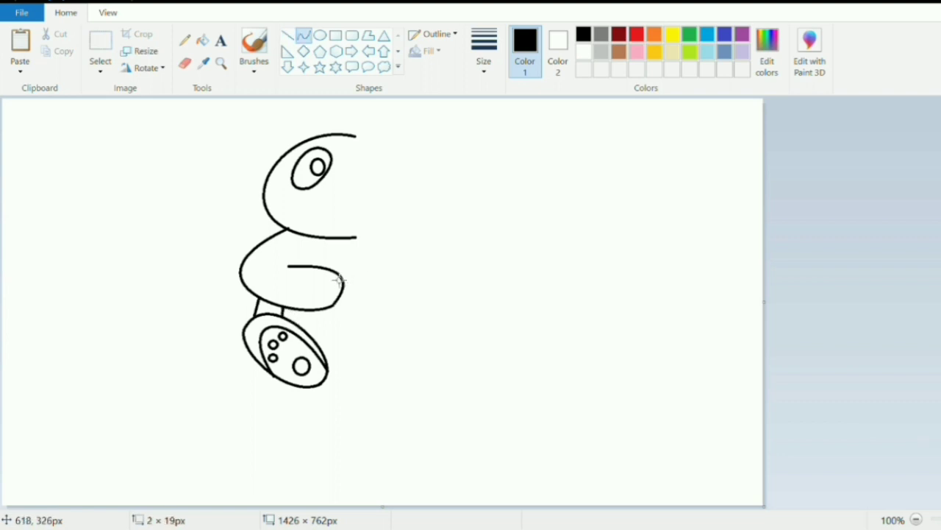
{"action": "left_click_drag", "start_coordinate": [328, 267], "coordinate": [440, 272]}
{"action": "left_click_drag", "start_coordinate": [360, 276], "coordinate": [413, 255]}
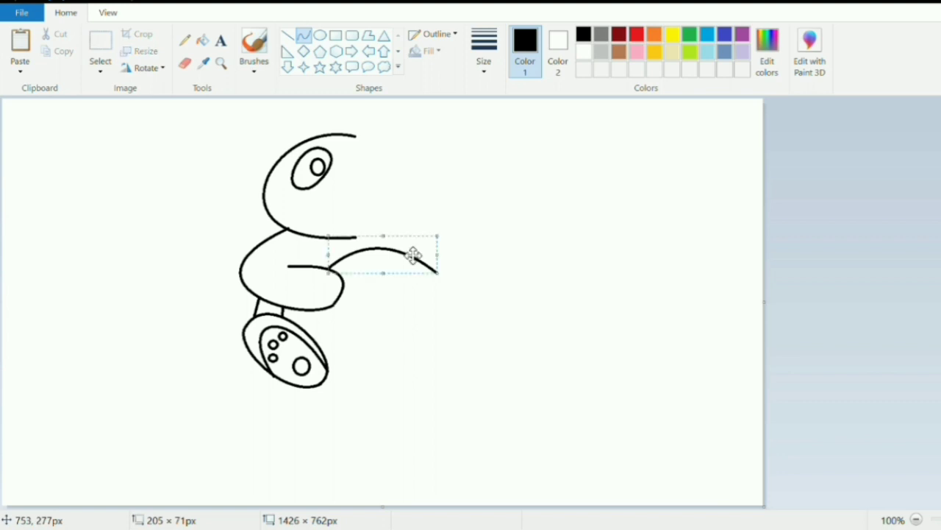
{"action": "key", "text": "Left"}
{"action": "key", "text": "Left"}
{"action": "key", "text": "Left"}
{"action": "key", "text": "Left"}
{"action": "key", "text": "Left"}
{"action": "key", "text": "Left"}
{"action": "key", "text": "Left"}
{"action": "key", "text": "Left"}
{"action": "key", "text": "Left"}
{"action": "key", "text": "Left"}
{"action": "key", "text": "Left"}
{"action": "key", "text": "Left"}
{"action": "key", "text": "Left"}
{"action": "key", "text": "Left"}
{"action": "key", "text": "Left"}
{"action": "key", "text": "Left"}
{"action": "key", "text": "Left"}
{"action": "key", "text": "Left"}
{"action": "key", "text": "Left"}
{"action": "key", "text": "Left"}
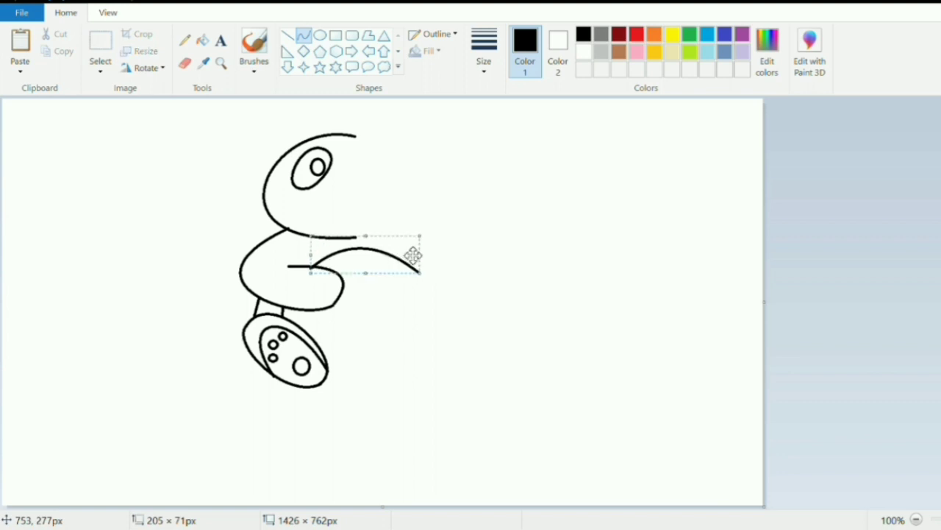
{"action": "left_click", "coordinate": [336, 372]}
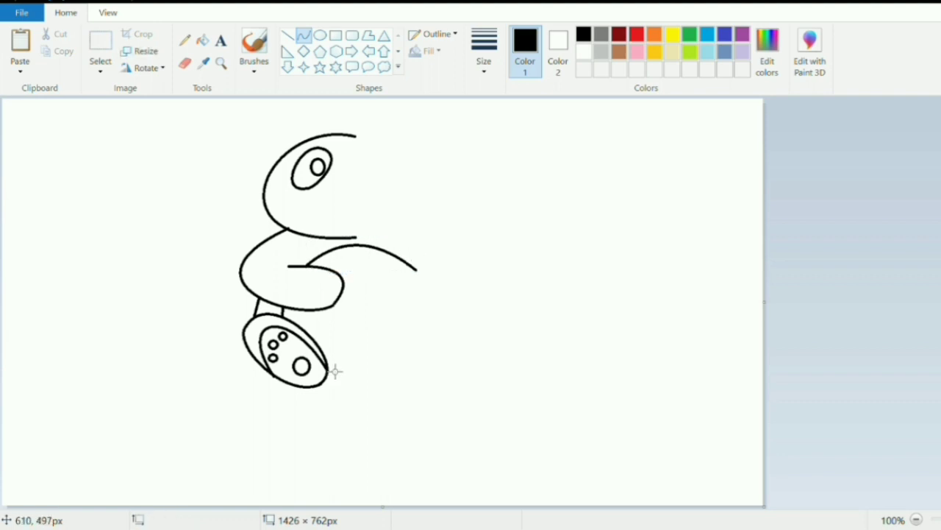
Draw a shallow downward-bowed curve about 190 × 36 px for the belly's lower edge and nudge it to meet the foot.
{"action": "mouse_move", "coordinate": [330, 364]}
{"action": "left_mouse_down"}
{"action": "mouse_move", "coordinate": [434, 361]}
{"action": "mouse_move", "coordinate": [427, 356]}
{"action": "left_mouse_up"}
{"action": "mouse_move", "coordinate": [370, 366]}
{"action": "left_mouse_down"}
{"action": "mouse_move", "coordinate": [369, 382]}
{"action": "mouse_move", "coordinate": [353, 378]}
{"action": "mouse_move", "coordinate": [380, 381]}
{"action": "left_mouse_up"}
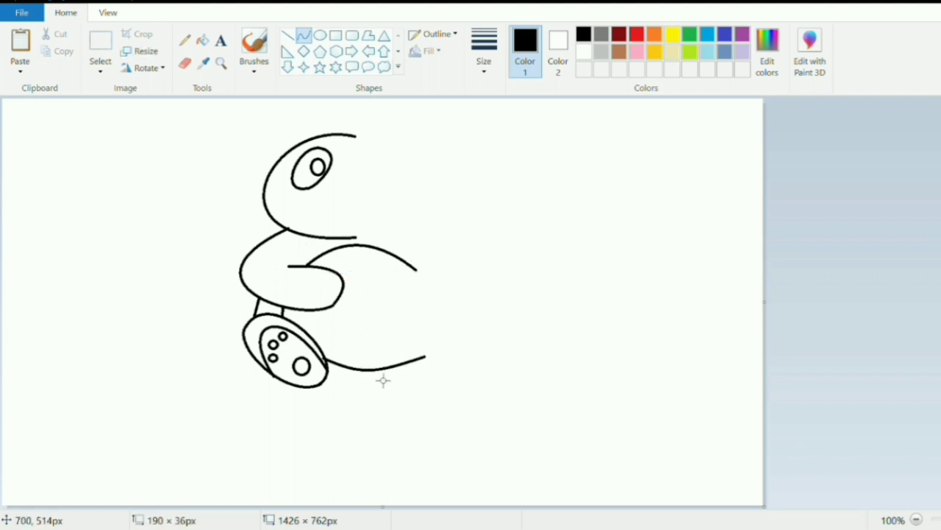
{"action": "key", "text": "Left"}
{"action": "key", "text": "Left"}
{"action": "key", "text": "Left"}
{"action": "key", "text": "Left"}
{"action": "key", "text": "Left"}
{"action": "key", "text": "Left"}
{"action": "key", "text": "Left"}
{"action": "key", "text": "Left"}
{"action": "key", "text": "Left"}
{"action": "key", "text": "Left"}
{"action": "key", "text": "Left"}
{"action": "key", "text": "Left"}
{"action": "key", "text": "Left"}
{"action": "key", "text": "Left"}
{"action": "key", "text": "Left"}
{"action": "key", "text": "Left"}
{"action": "key", "text": "Left"}
{"action": "key", "text": "Left"}
{"action": "key", "text": "Left"}
{"action": "key", "text": "Left"}
{"action": "key", "text": "Down"}
{"action": "key", "text": "Down"}
{"action": "key", "text": "Down"}
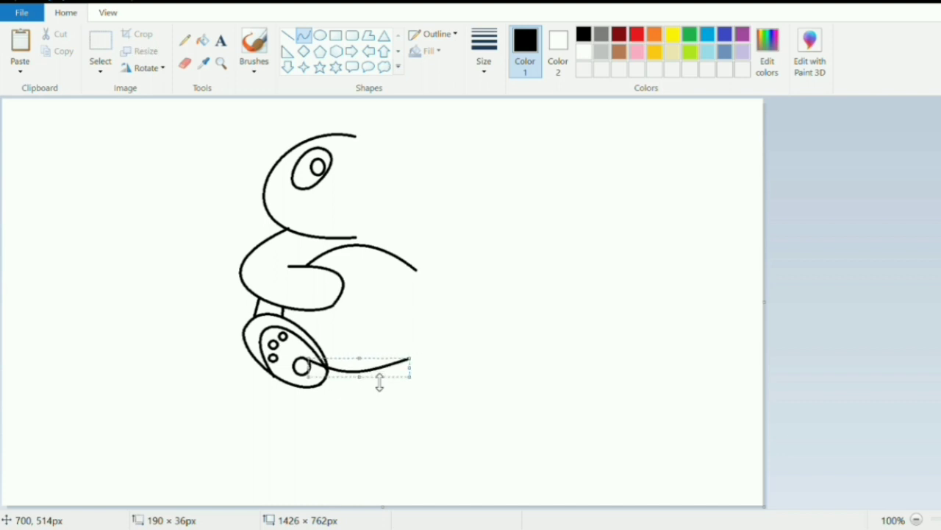
{"action": "key", "text": "Up"}
{"action": "key", "text": "Up"}
{"action": "key", "text": "Up"}
{"action": "key", "text": "Up"}
{"action": "key", "text": "Up"}
{"action": "key", "text": "Up"}
{"action": "key", "text": "Up"}
{"action": "key", "text": "Up"}
{"action": "key", "text": "Up"}
{"action": "key", "text": "Up"}
{"action": "key", "text": "Up"}
{"action": "key", "text": "Up"}
{"action": "key", "text": "Up"}
{"action": "key", "text": "Up"}
{"action": "key", "text": "Up"}
{"action": "key", "text": "Right"}
{"action": "key", "text": "Right"}
{"action": "key", "text": "Right"}
{"action": "key", "text": "Right"}
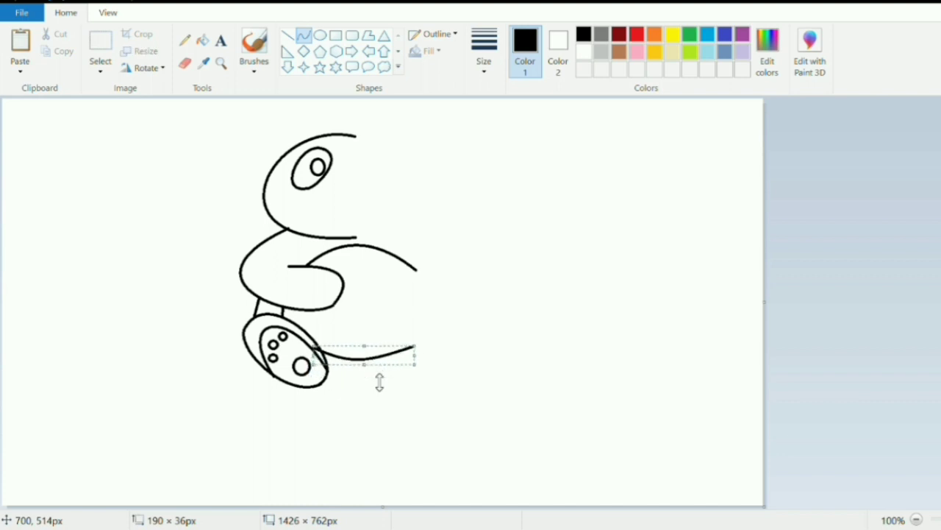
{"action": "key", "text": "Down"}
{"action": "key", "text": "Down"}
{"action": "key", "text": "Down"}
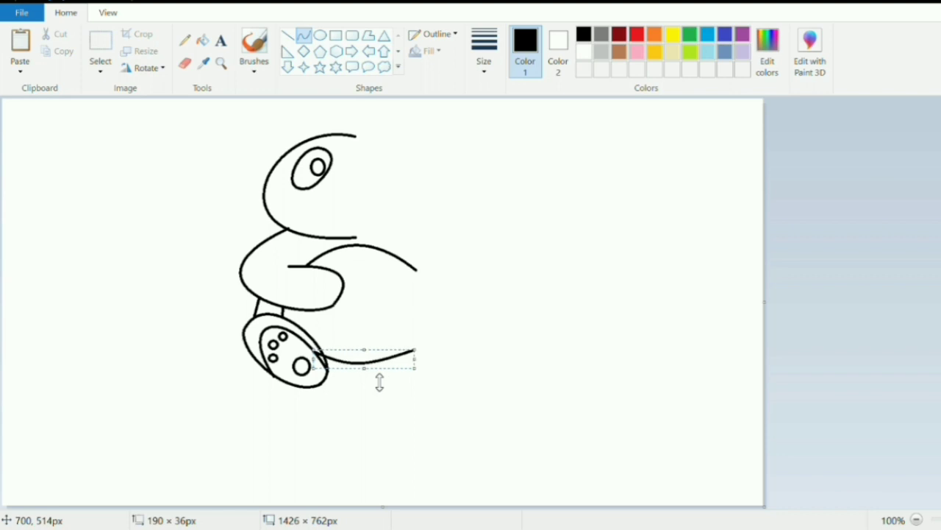
{"action": "left_click", "coordinate": [477, 313]}
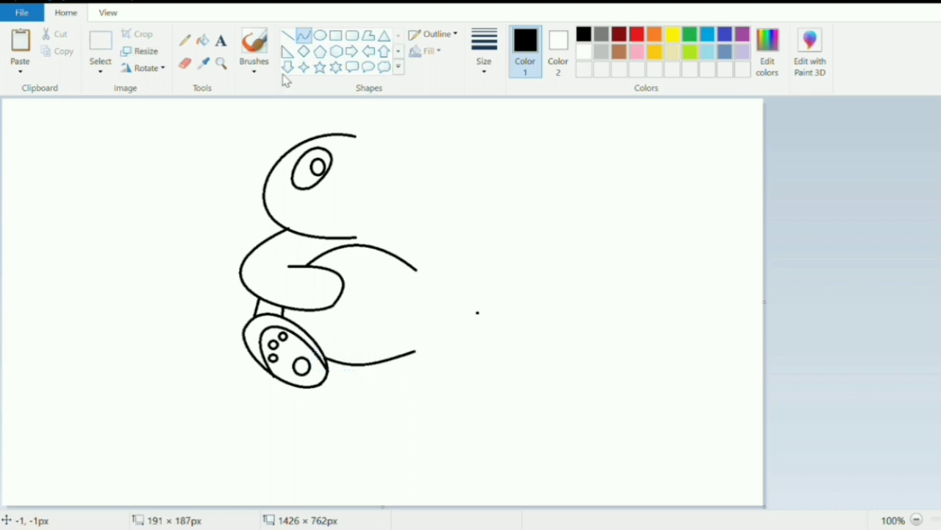
Draw a rounded ear outline on the upper left of the head with a curve bulging outward.
{"action": "mouse_move", "coordinate": [270, 182]}
{"action": "left_mouse_down"}
{"action": "mouse_move", "coordinate": [312, 146]}
{"action": "mouse_move", "coordinate": [221, 187]}
{"action": "left_mouse_up"}
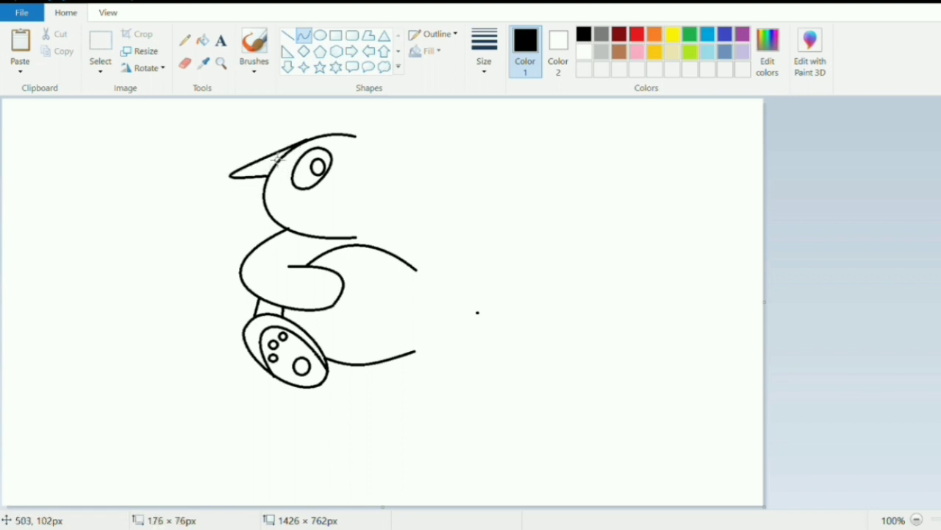
{"action": "left_click_drag", "start_coordinate": [278, 156], "coordinate": [270, 69]}
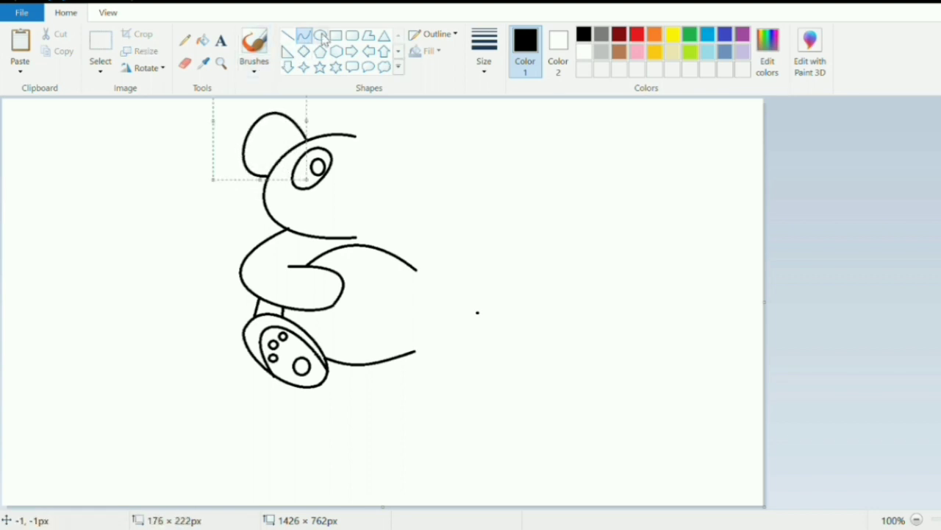
Draw an inner-ear oval about 58 × 62 px and erase the part that overlaps the head.
{"action": "left_click", "coordinate": [321, 36]}
{"action": "left_click_drag", "start_coordinate": [270, 143], "coordinate": [300, 177]}
{"action": "left_click", "coordinate": [185, 63]}
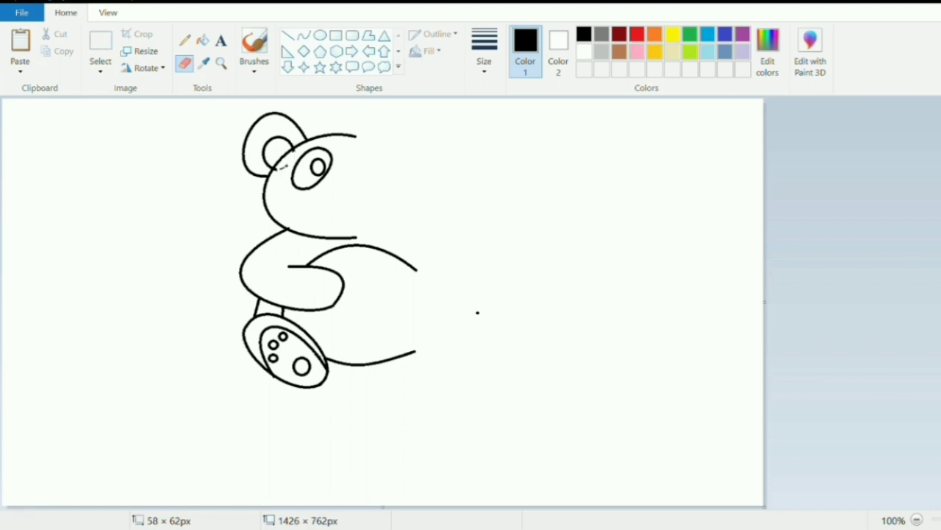
{"action": "left_click_drag", "start_coordinate": [292, 160], "coordinate": [279, 171]}
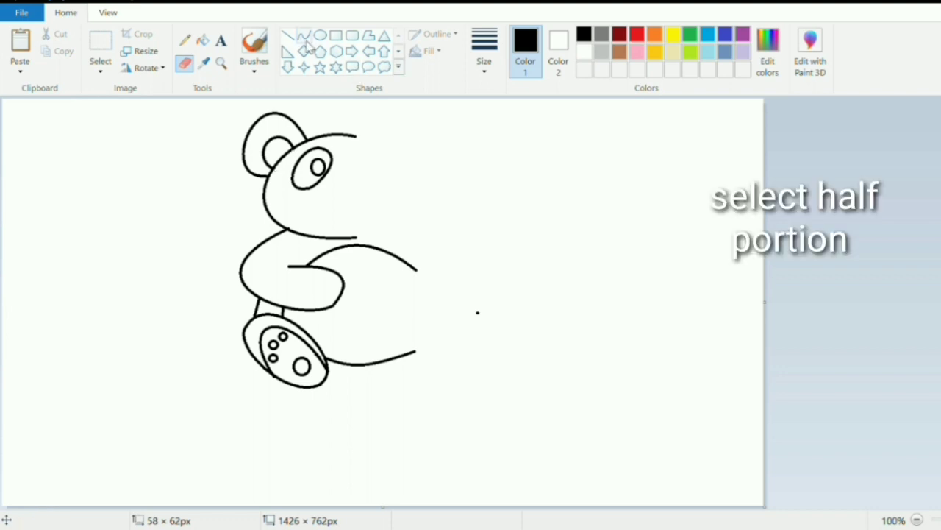
Select the left half of the bear as an area of about 263 × 545 px, ending at the body's centre line.
{"action": "left_click", "coordinate": [110, 65]}
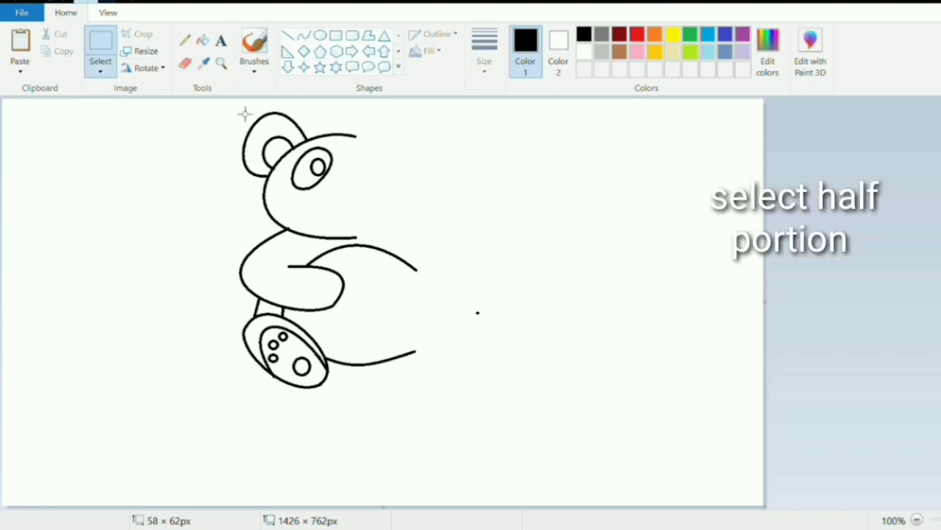
{"action": "mouse_move", "coordinate": [209, 107]}
{"action": "left_mouse_down"}
{"action": "mouse_move", "coordinate": [293, 183]}
{"action": "mouse_move", "coordinate": [340, 301]}
{"action": "mouse_move", "coordinate": [354, 404]}
{"action": "left_mouse_up"}
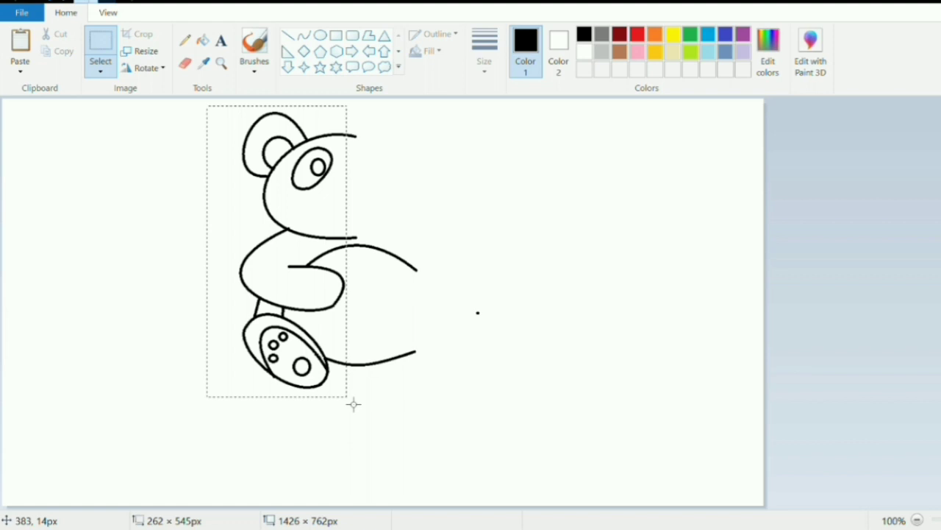
{"action": "left_click_drag", "start_coordinate": [354, 404], "coordinate": [354, 403]}
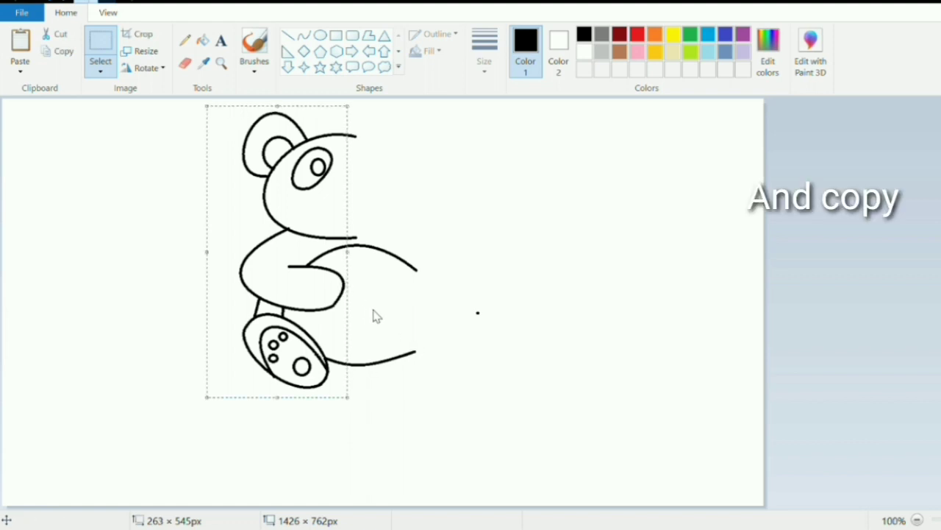
Paste a copy of the half bear, flip it horizontally and align it with the original to complete the figure.
{"action": "key", "text": "ctrl+v"}
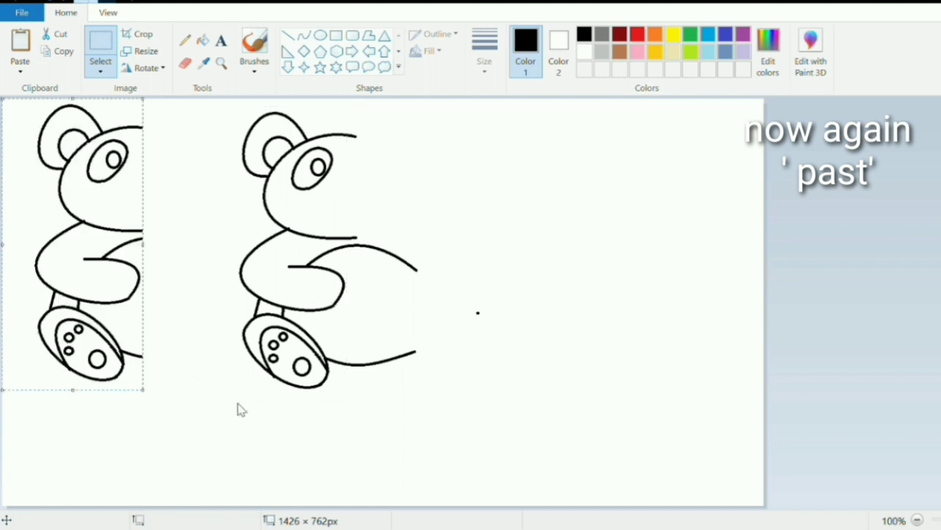
{"action": "mouse_move", "coordinate": [94, 311]}
{"action": "left_mouse_down"}
{"action": "mouse_move", "coordinate": [449, 397]}
{"action": "mouse_move", "coordinate": [448, 320]}
{"action": "mouse_move", "coordinate": [438, 314]}
{"action": "left_mouse_up"}
{"action": "left_click", "coordinate": [494, 263]}
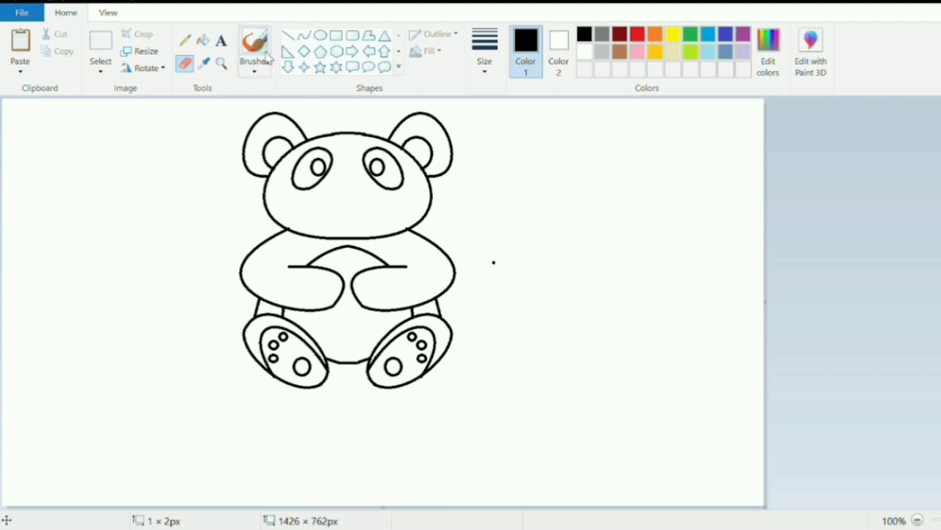
Draw a small oval about 18 × 14 px near the tip of the left paw.
{"action": "left_click", "coordinate": [317, 37]}
{"action": "mouse_move", "coordinate": [338, 285]}
{"action": "left_mouse_down"}
{"action": "mouse_move", "coordinate": [343, 293]}
{"action": "mouse_move", "coordinate": [324, 302]}
{"action": "mouse_move", "coordinate": [336, 287]}
{"action": "left_mouse_up"}
{"action": "left_click", "coordinate": [333, 56]}
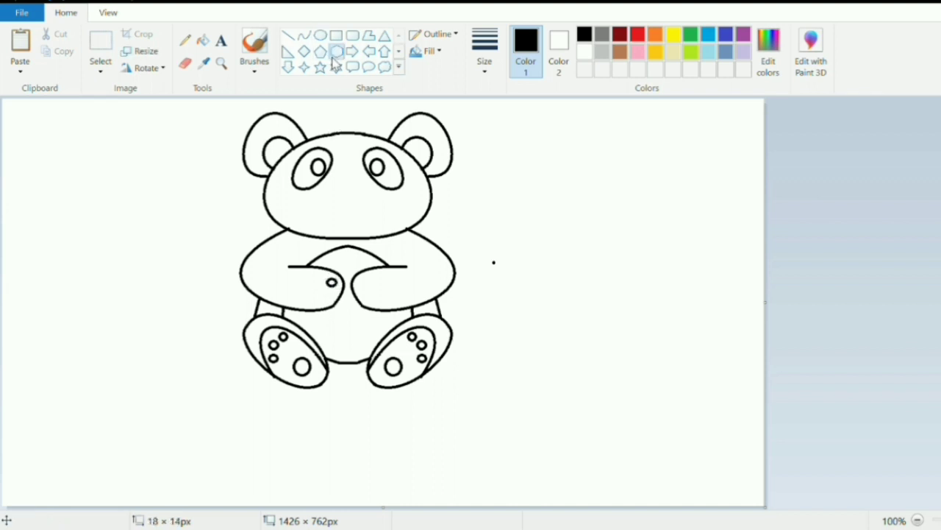
Add two small ovals about 20 × 15 px and 16 × 12 px below the existing one on the left paw.
{"action": "left_click", "coordinate": [319, 33]}
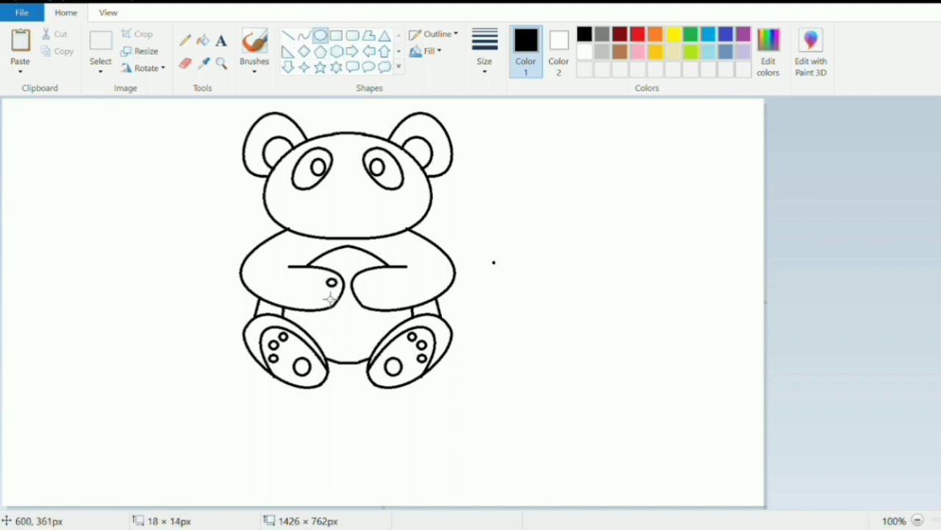
{"action": "left_click_drag", "start_coordinate": [332, 296], "coordinate": [340, 306]}
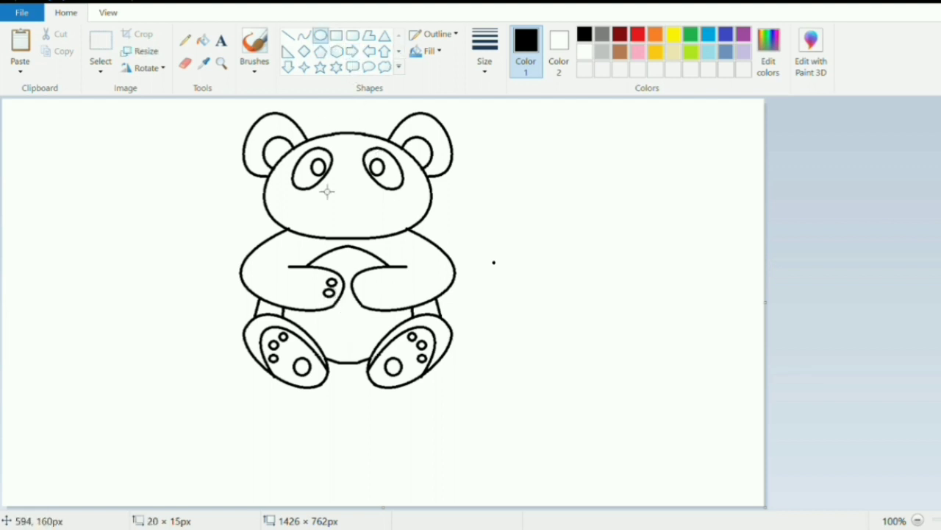
{"action": "mouse_move", "coordinate": [328, 306]}
{"action": "left_mouse_down"}
{"action": "mouse_move", "coordinate": [335, 312]}
{"action": "mouse_move", "coordinate": [324, 301]}
{"action": "left_mouse_up"}
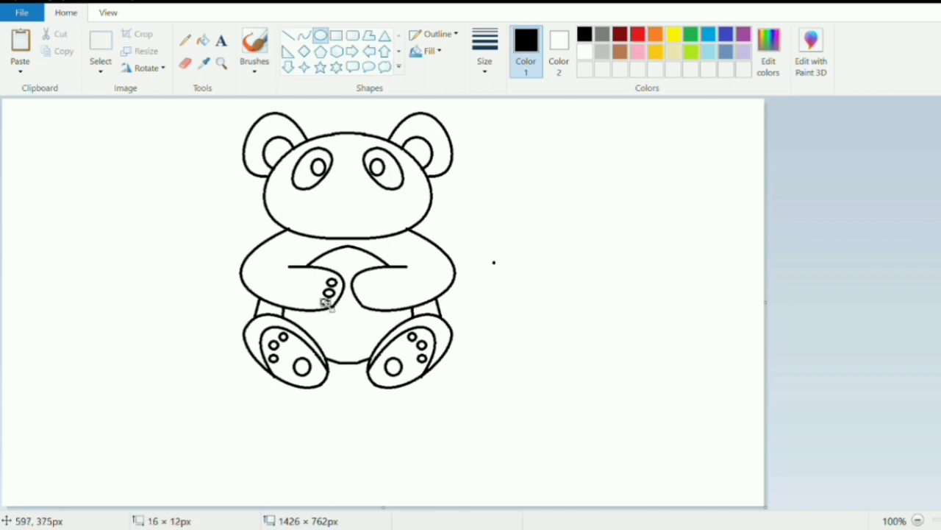
{"action": "left_click", "coordinate": [369, 53]}
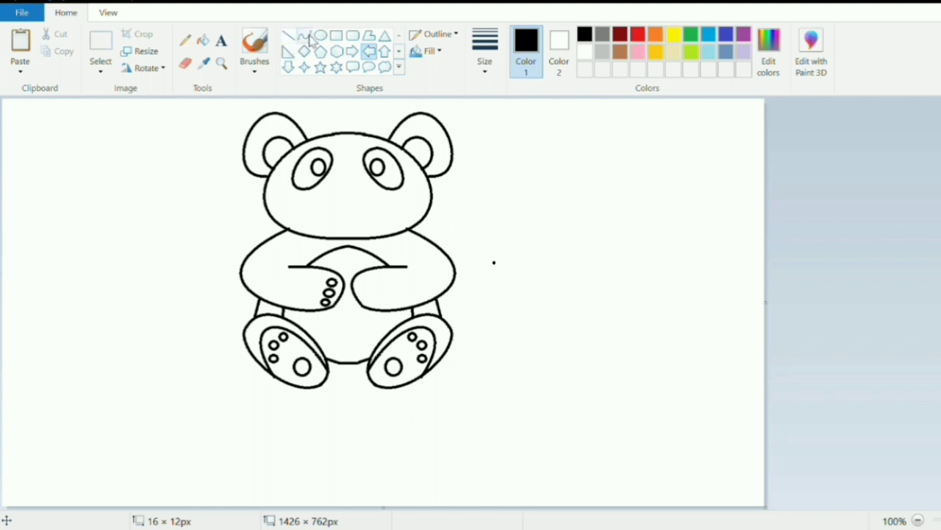
Draw three small ovals down the tip of the right paw, the lower two about 21 × 14 px and 16 × 12 px.
{"action": "left_click", "coordinate": [321, 36]}
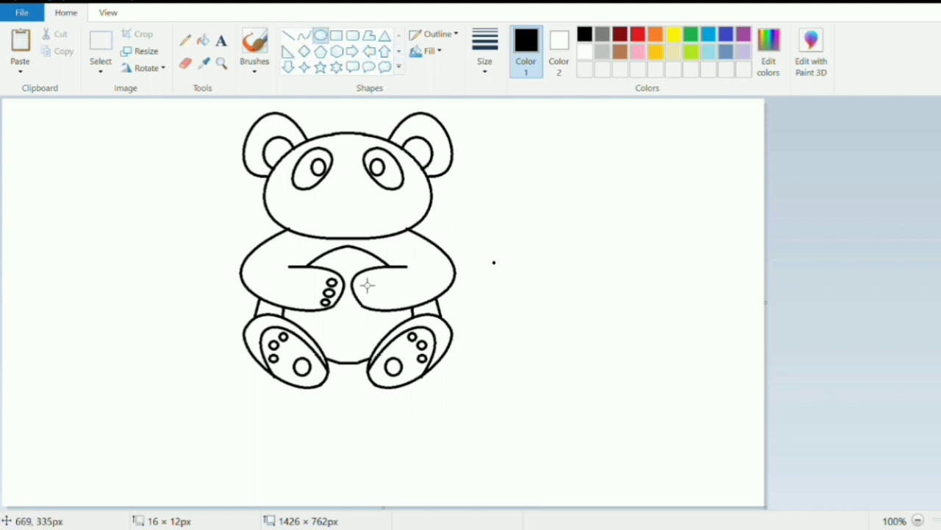
{"action": "left_click_drag", "start_coordinate": [359, 277], "coordinate": [367, 284]}
{"action": "left_click_drag", "start_coordinate": [366, 295], "coordinate": [367, 295]}
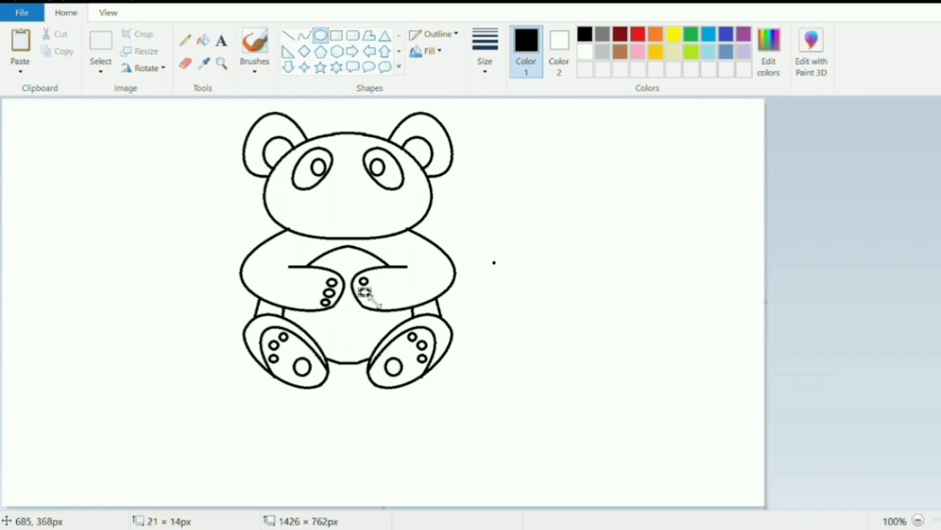
{"action": "left_click", "coordinate": [351, 35]}
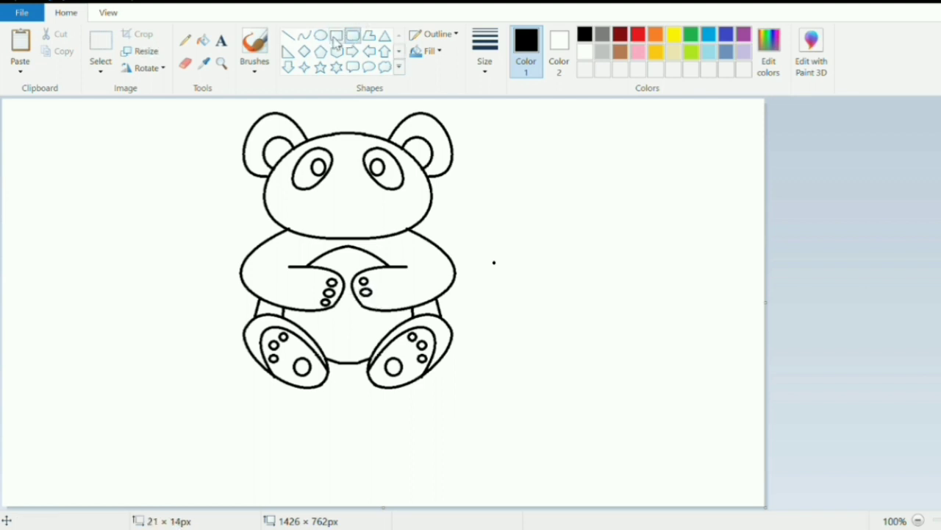
{"action": "left_click", "coordinate": [321, 38]}
{"action": "left_click_drag", "start_coordinate": [365, 299], "coordinate": [374, 304]}
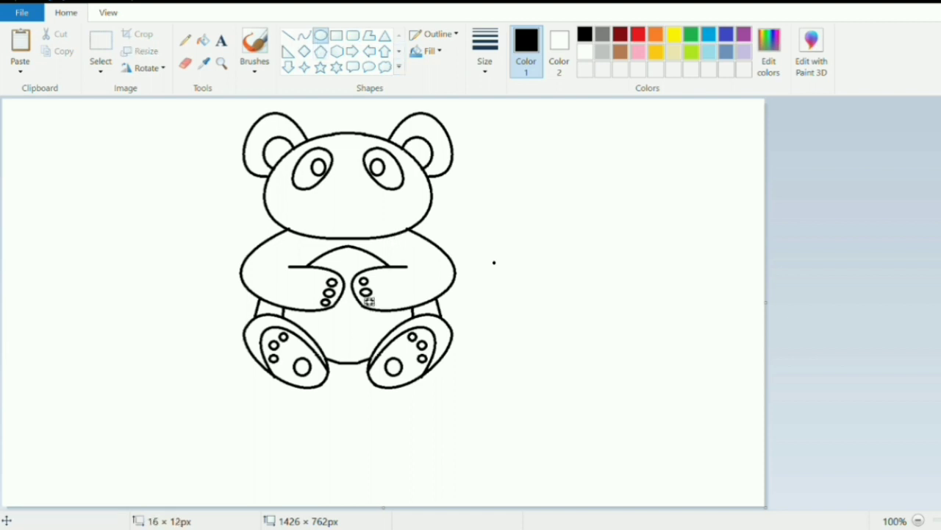
{"action": "left_click", "coordinate": [320, 67]}
Draw a rounded triangular nose between the eyes with a looped curve about 129 × 47 px and close its lower tip with the Pencil.
{"action": "left_click", "coordinate": [305, 36]}
{"action": "mouse_move", "coordinate": [342, 205]}
{"action": "left_mouse_down"}
{"action": "mouse_move", "coordinate": [356, 212]}
{"action": "mouse_move", "coordinate": [333, 201]}
{"action": "mouse_move", "coordinate": [370, 201]}
{"action": "left_mouse_up"}
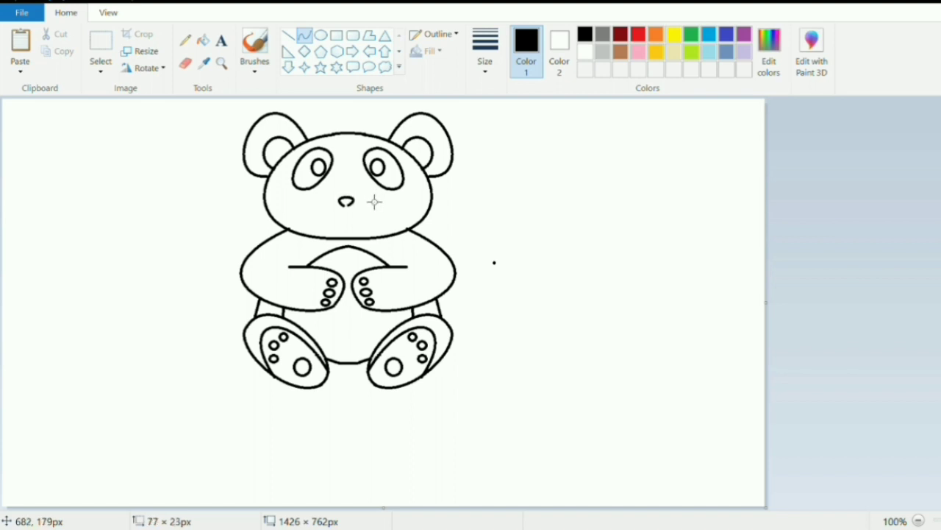
{"action": "left_click_drag", "start_coordinate": [374, 202], "coordinate": [388, 200]}
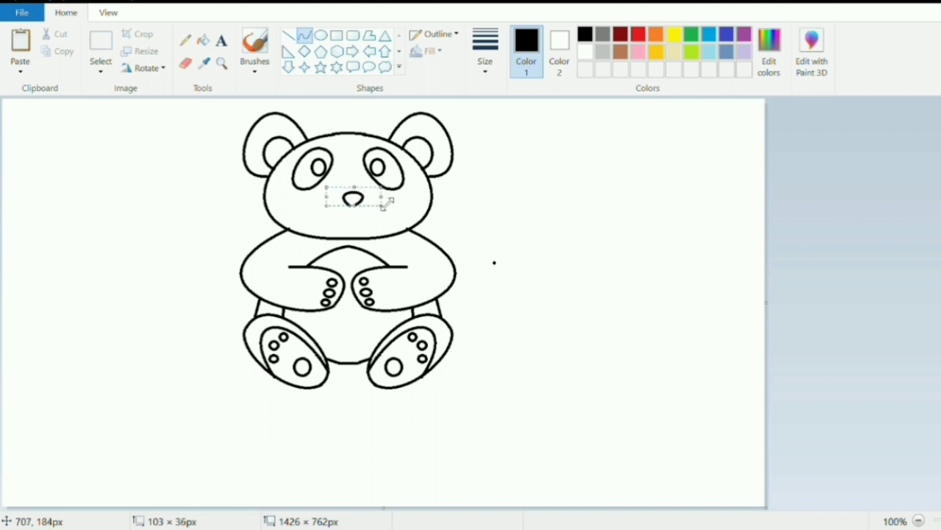
{"action": "left_click_drag", "start_coordinate": [386, 205], "coordinate": [398, 188]}
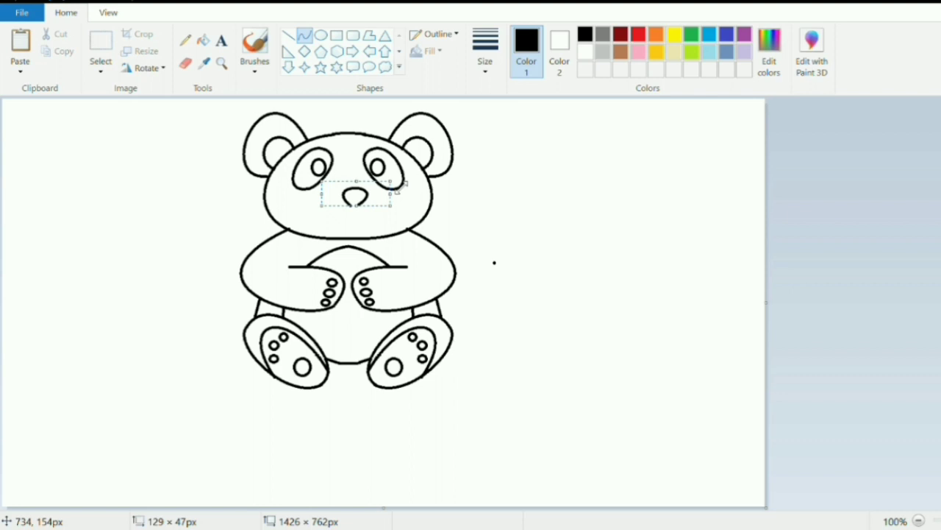
{"action": "left_click", "coordinate": [288, 35]}
{"action": "left_click", "coordinate": [187, 42]}
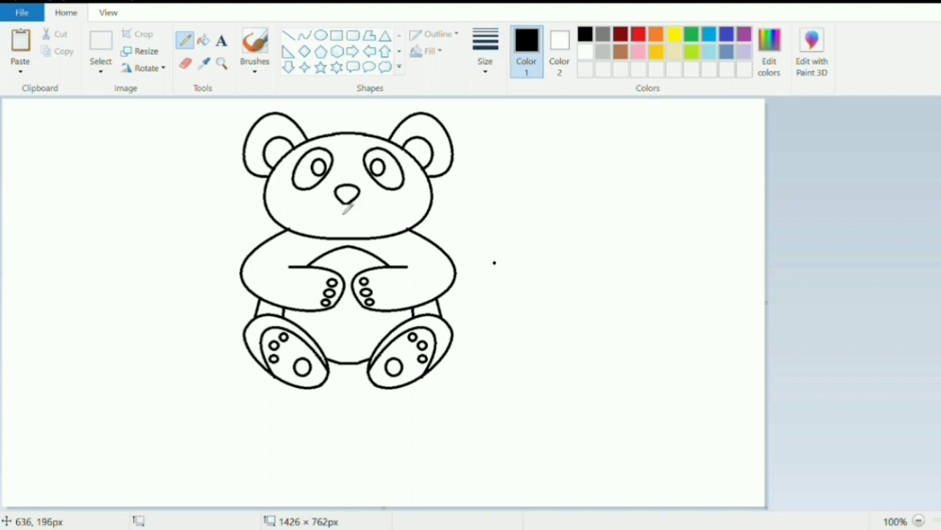
Draw a smiling mouth curve about 53 × 15 px and join it to the nose with a vertical stroke about 5 × 27 px.
{"action": "left_click", "coordinate": [304, 36]}
{"action": "mouse_move", "coordinate": [340, 219]}
{"action": "left_mouse_down"}
{"action": "mouse_move", "coordinate": [369, 217]}
{"action": "mouse_move", "coordinate": [345, 229]}
{"action": "mouse_move", "coordinate": [361, 227]}
{"action": "left_mouse_up"}
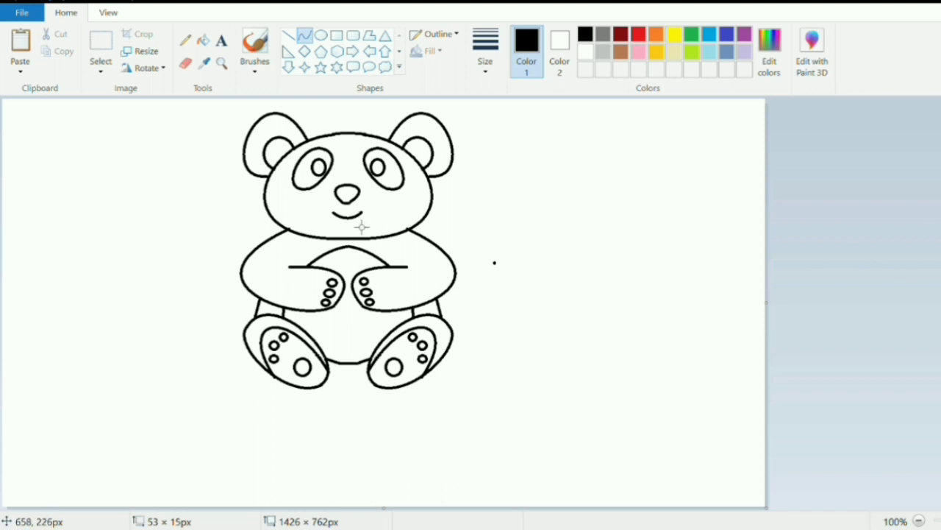
{"action": "left_click", "coordinate": [300, 33]}
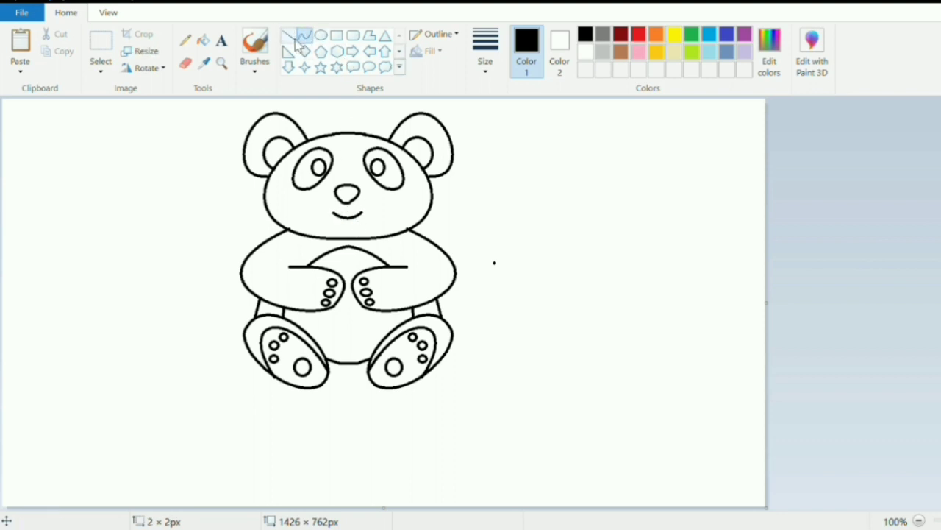
{"action": "left_click_drag", "start_coordinate": [355, 210], "coordinate": [355, 224]}
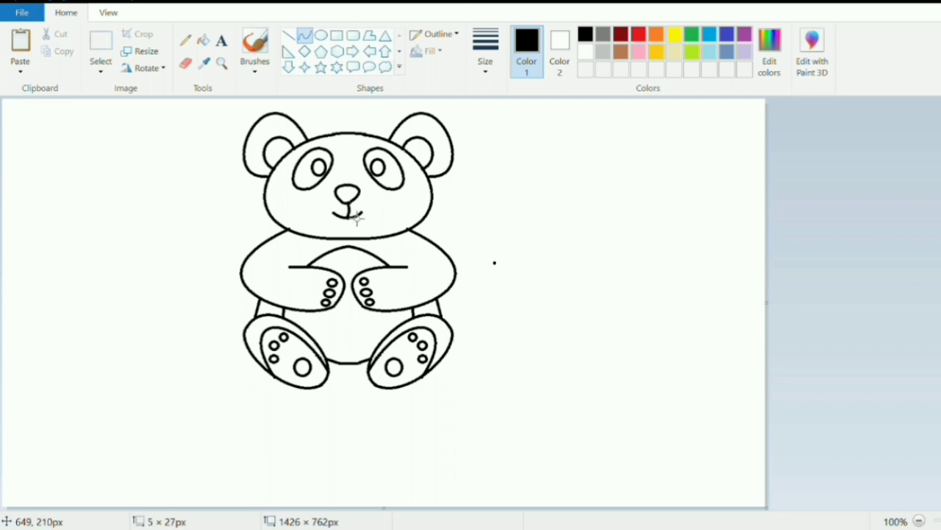
{"action": "left_click", "coordinate": [356, 217]}
{"action": "left_click", "coordinate": [399, 108]}
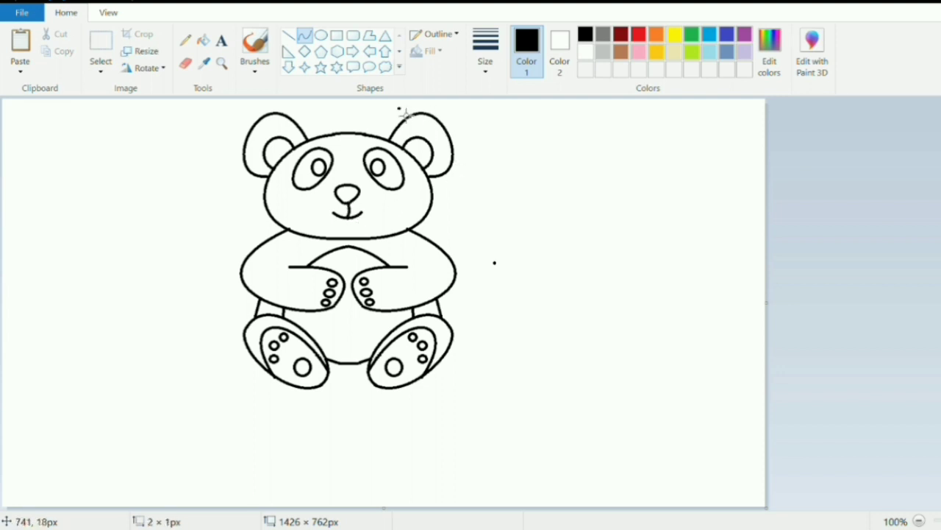
Fill both eye patches and both outer ears with black.
{"action": "left_click", "coordinate": [205, 40]}
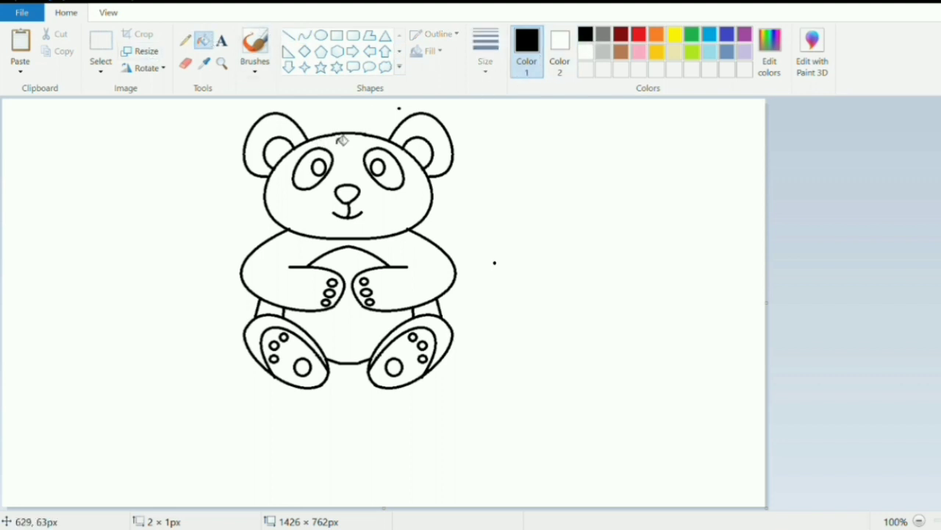
{"action": "left_click", "coordinate": [323, 162]}
{"action": "left_click", "coordinate": [384, 162]}
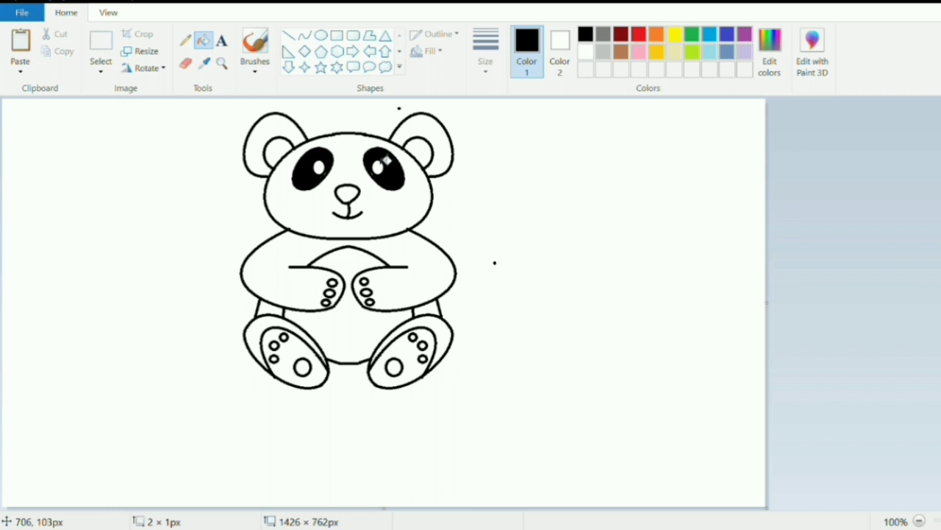
{"action": "left_click", "coordinate": [276, 137]}
{"action": "left_click", "coordinate": [416, 131]}
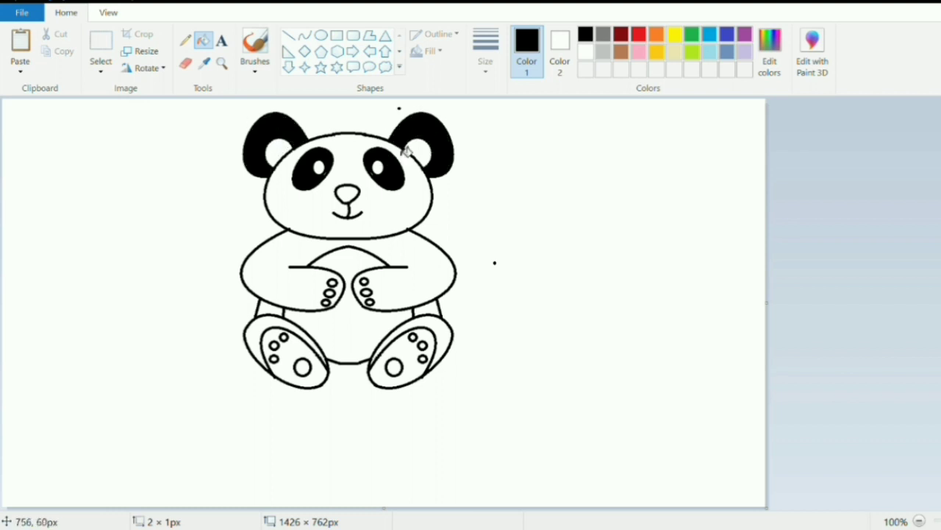
Fill the arms and shoulders, both upper legs and the outer part of the right foot with black.
{"action": "left_click", "coordinate": [299, 252]}
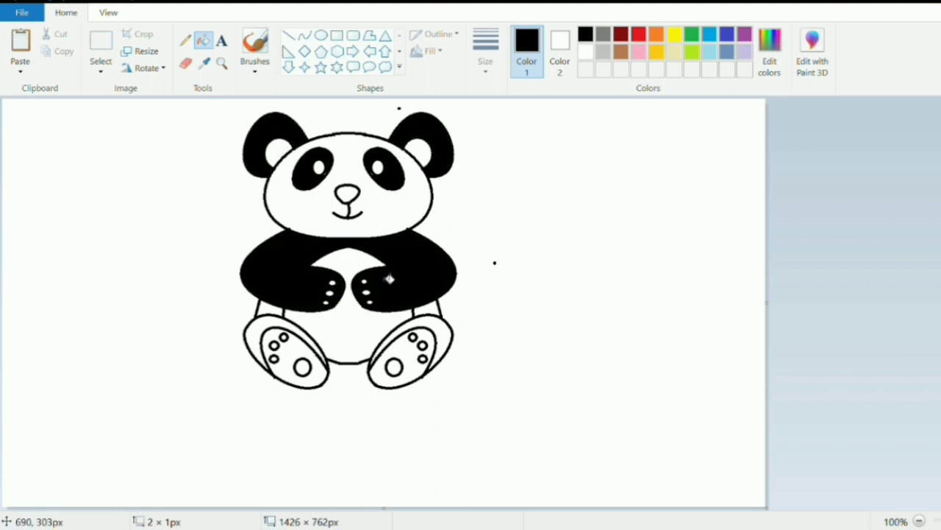
{"action": "left_click", "coordinate": [444, 336]}
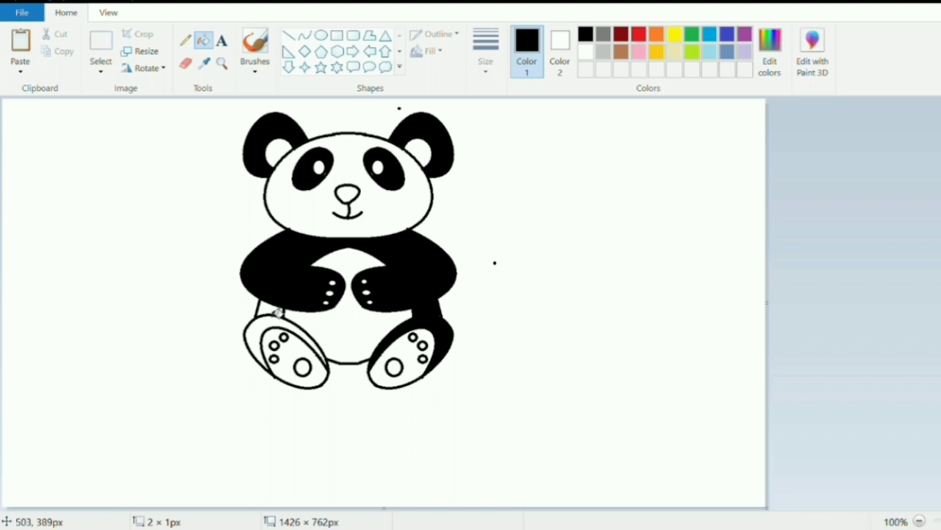
{"action": "left_click", "coordinate": [277, 312]}
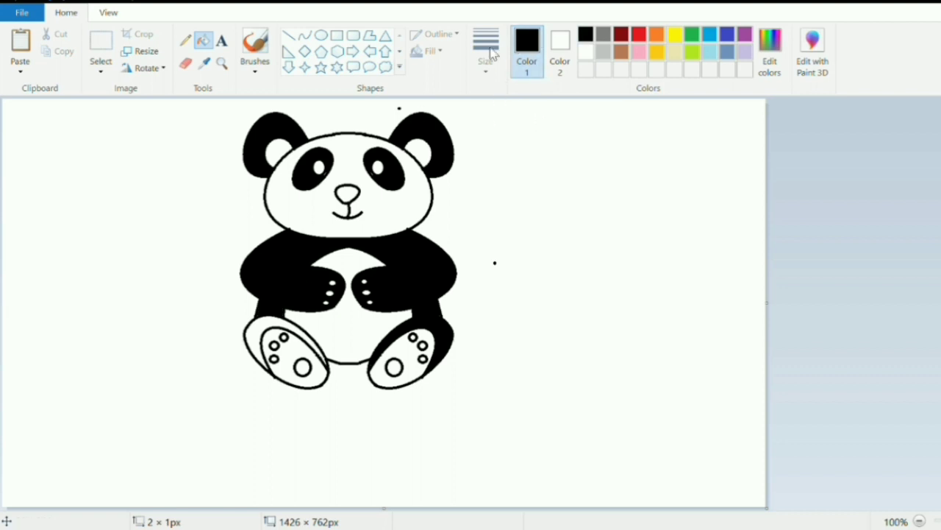
Fill the soles of both feet with light gray.
{"action": "left_click", "coordinate": [603, 51]}
{"action": "left_click", "coordinate": [309, 358]}
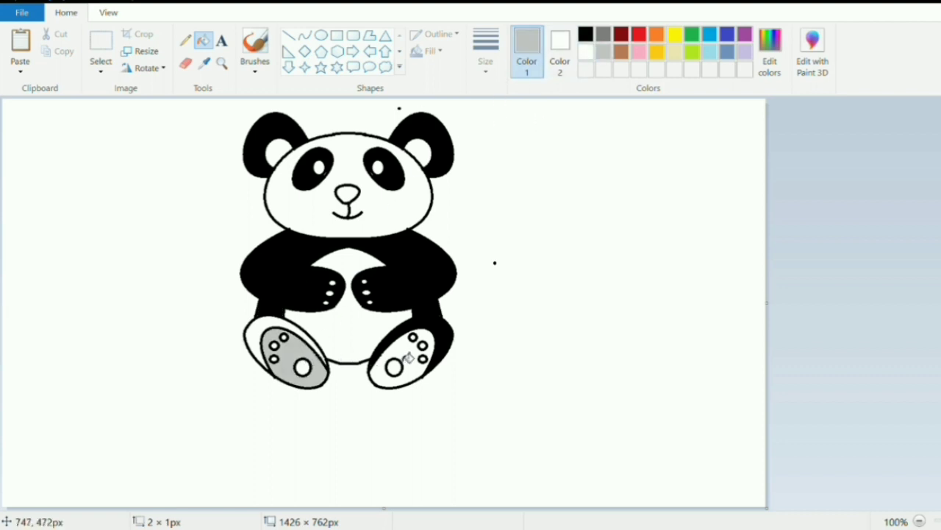
{"action": "left_click", "coordinate": [409, 357]}
Fill the large round pads and the small toe pads on both feet with pink.
{"action": "left_click", "coordinate": [640, 52]}
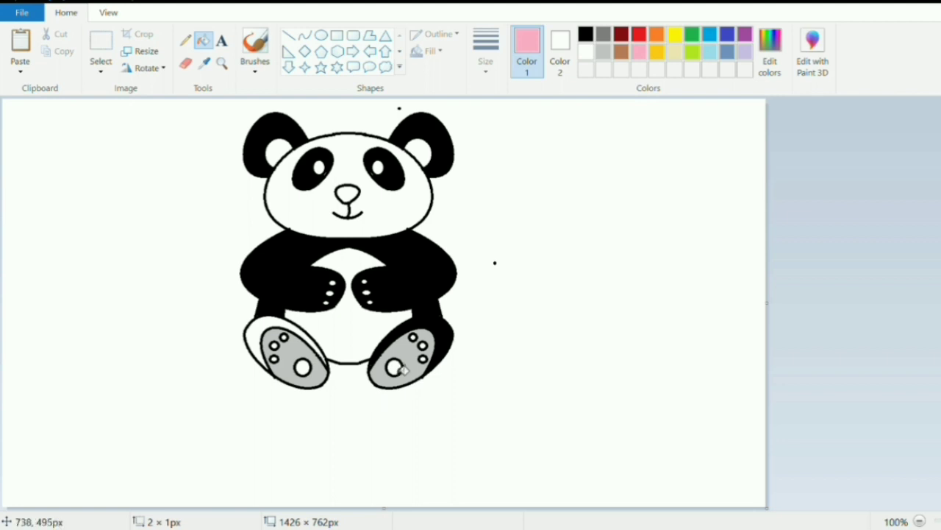
{"action": "left_click", "coordinate": [396, 366]}
{"action": "left_click", "coordinate": [304, 366]}
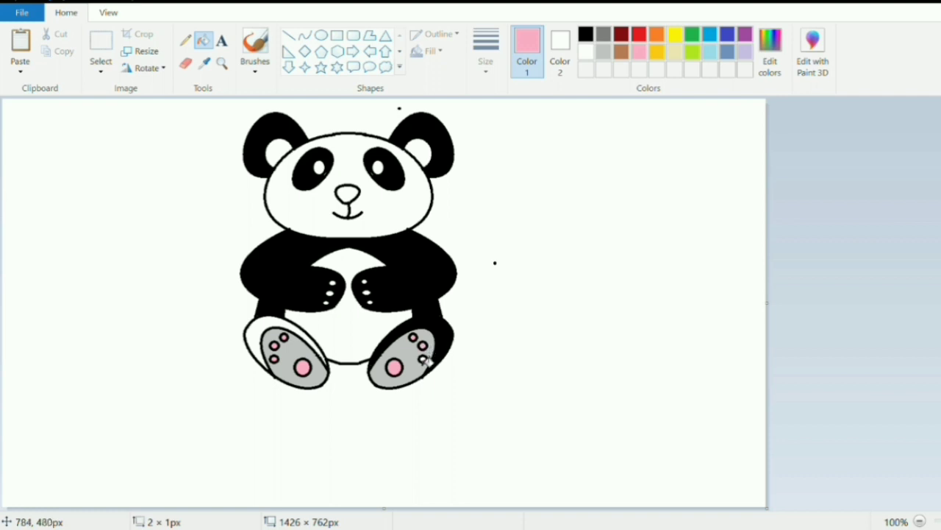
{"action": "left_click", "coordinate": [423, 359]}
Fill the three small ovals on each front paw with pink.
{"action": "left_click", "coordinate": [364, 281]}
{"action": "left_click", "coordinate": [366, 292]}
{"action": "left_click", "coordinate": [370, 303]}
{"action": "left_click", "coordinate": [332, 282]}
{"action": "left_click", "coordinate": [329, 293]}
{"action": "left_click", "coordinate": [326, 302]}
Fill both inner ears with pink and the nose with black.
{"action": "left_click", "coordinate": [283, 154]}
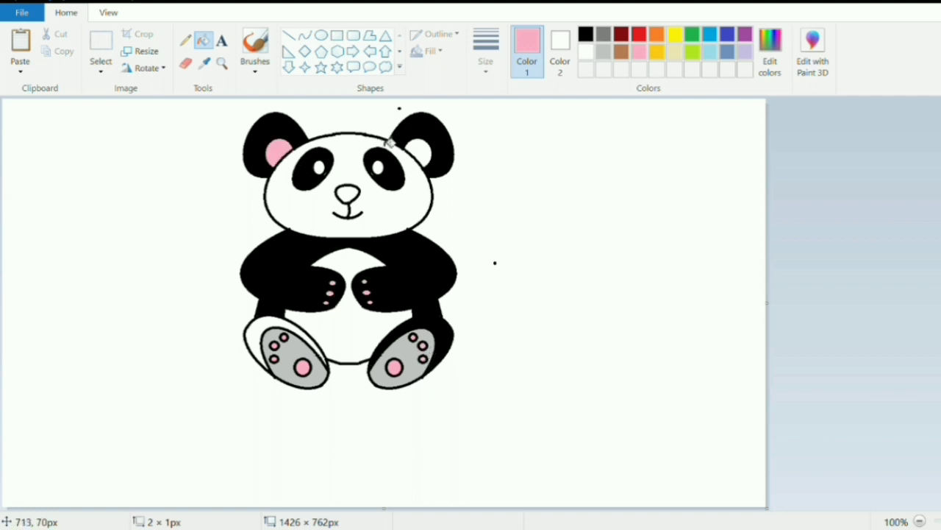
{"action": "left_click", "coordinate": [417, 156]}
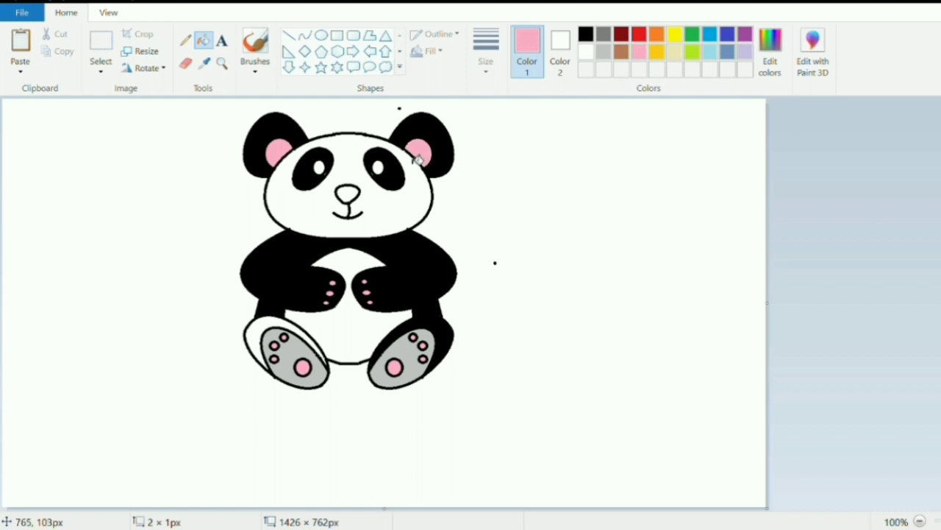
{"action": "left_click", "coordinate": [348, 194]}
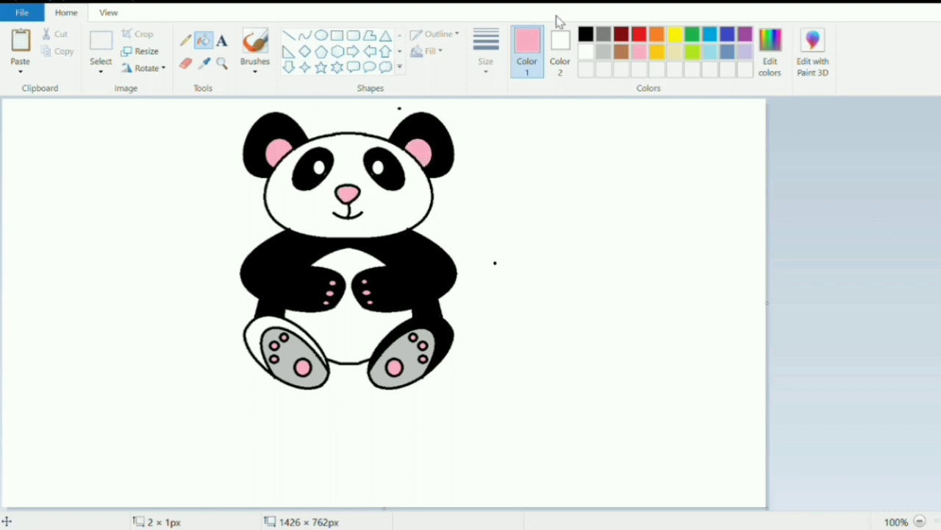
{"action": "left_click", "coordinate": [584, 35]}
{"action": "left_click", "coordinate": [348, 194]}
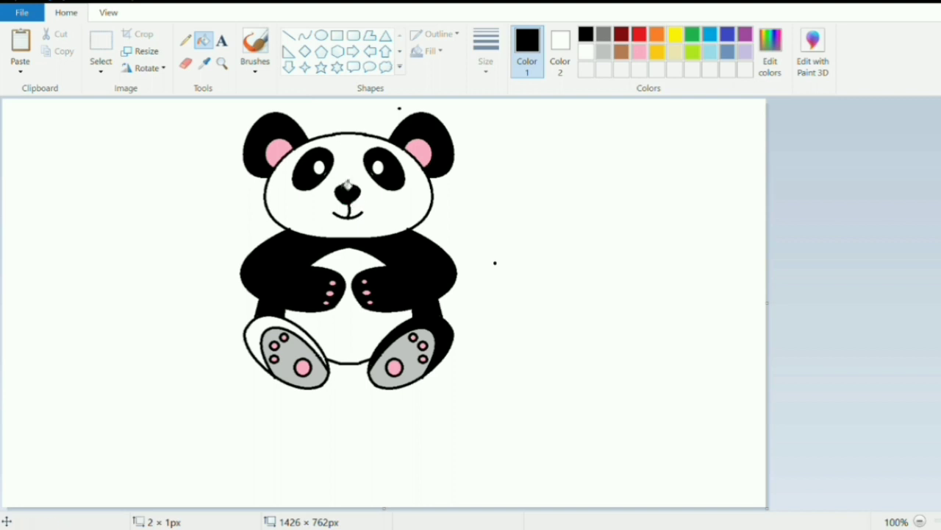
Add a tiny white highlight to the nose and draw pupil ovals about 10 × 10 px in the left eye and 8 × 12 px in the right.
{"action": "left_click", "coordinate": [186, 63]}
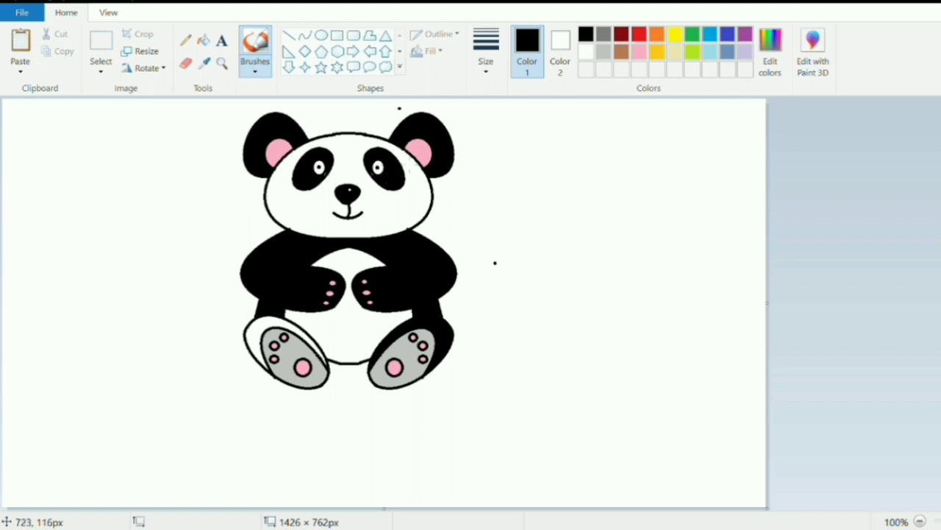
{"action": "left_click", "coordinate": [321, 35]}
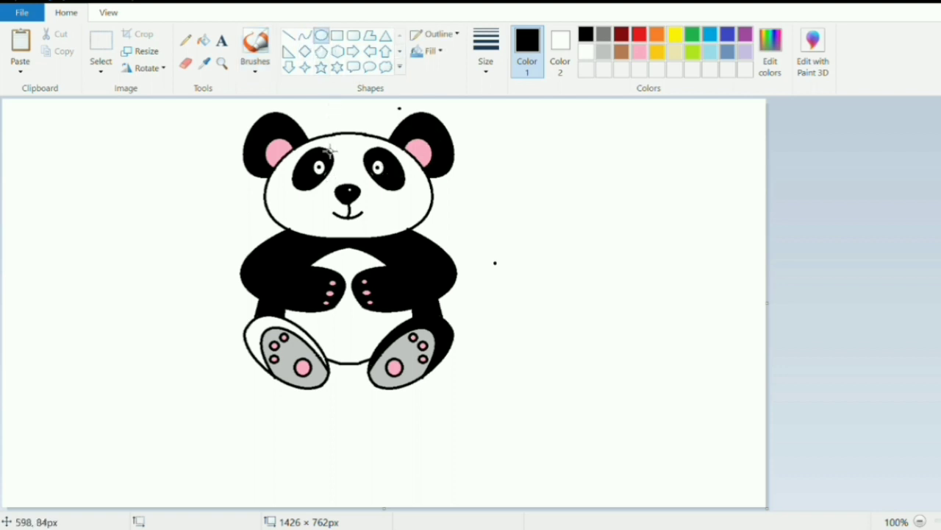
{"action": "left_click_drag", "start_coordinate": [316, 164], "coordinate": [321, 170]}
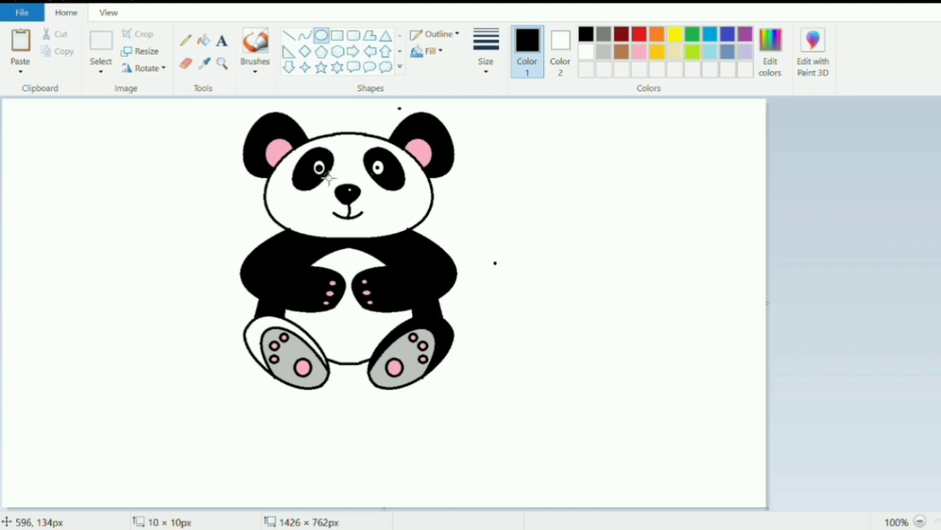
{"action": "left_click", "coordinate": [383, 172]}
{"action": "left_click_drag", "start_coordinate": [383, 171], "coordinate": [386, 177]}
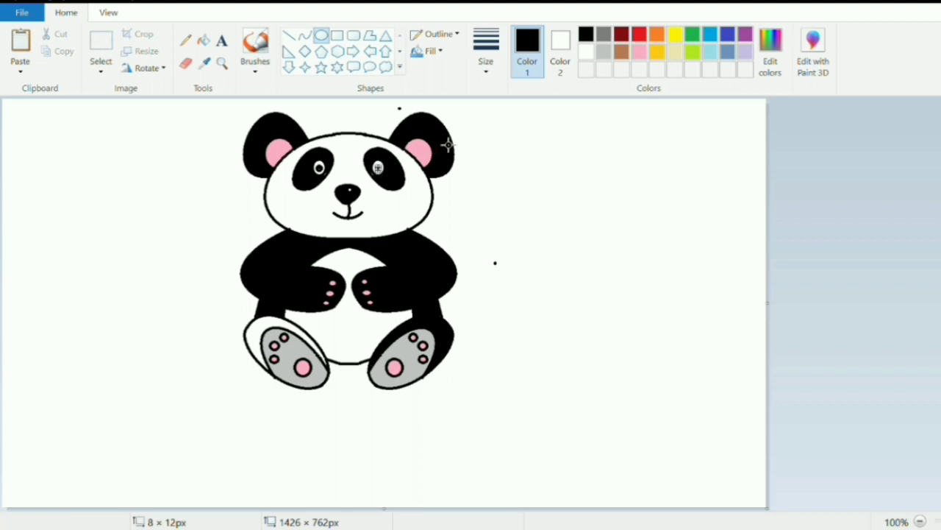
{"action": "left_click", "coordinate": [469, 123]}
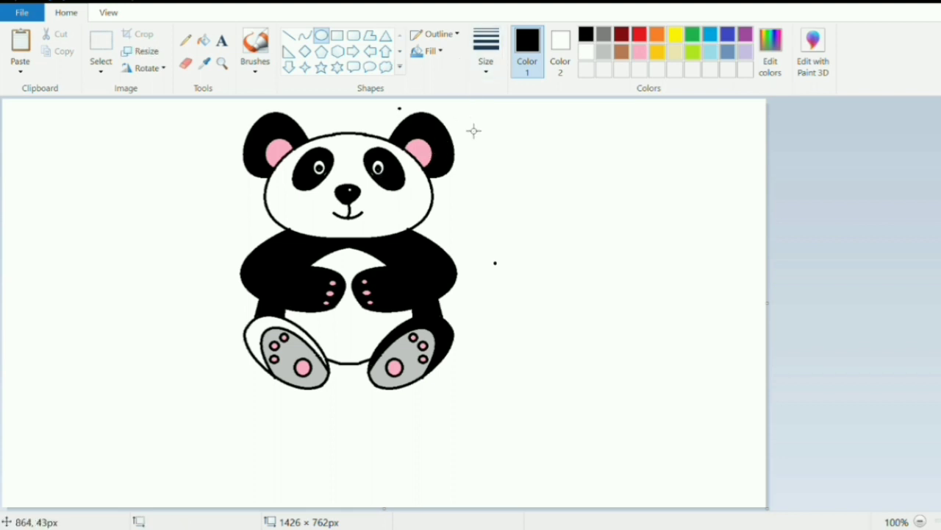
Fill the white area around the sole of the panda's left-hand foot with dark gray.
{"action": "left_click", "coordinate": [604, 34]}
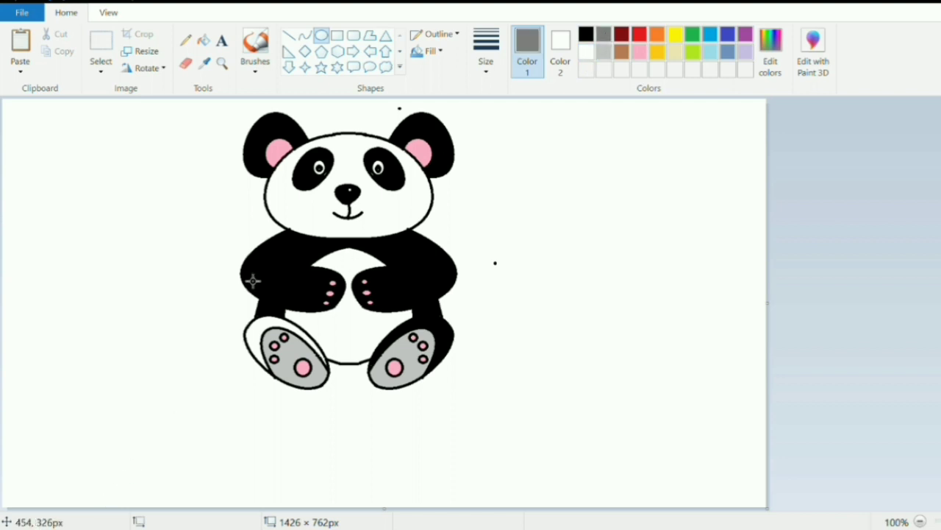
{"action": "left_click", "coordinate": [204, 40]}
{"action": "left_click", "coordinate": [254, 340]}
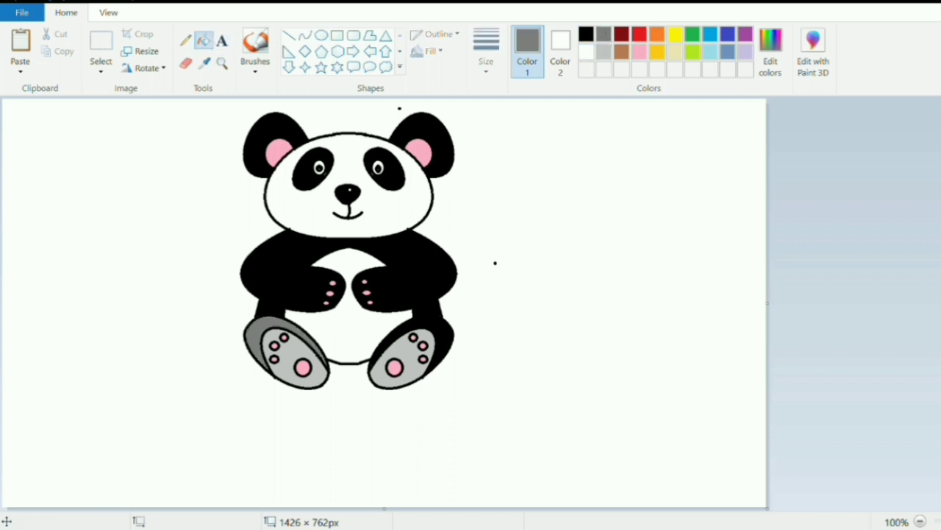
Recolor the gray area around the sole of the left-hand foot black.
{"action": "left_click", "coordinate": [586, 34]}
{"action": "left_click", "coordinate": [265, 332]}
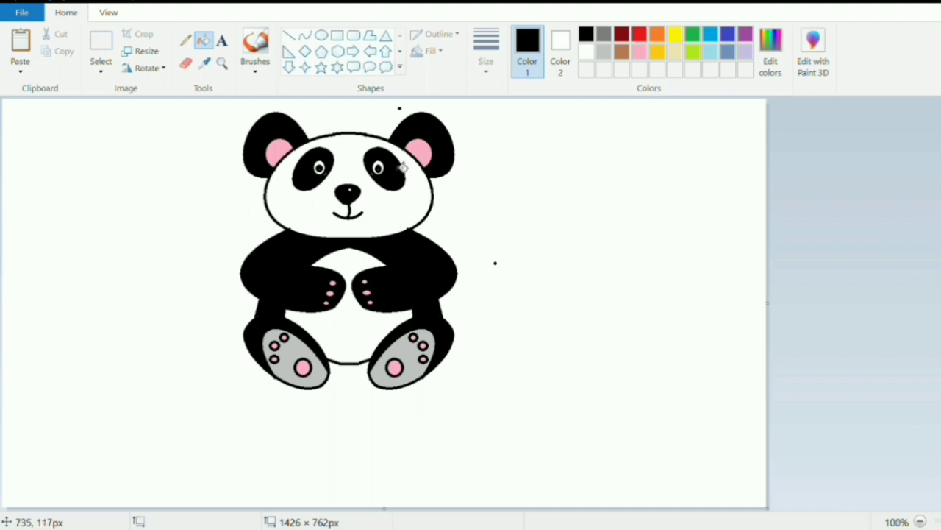
Draw a curve about 71 × 11 px below the belly joining both feet, and fill the enclosed strip with black.
{"action": "left_click", "coordinate": [304, 35]}
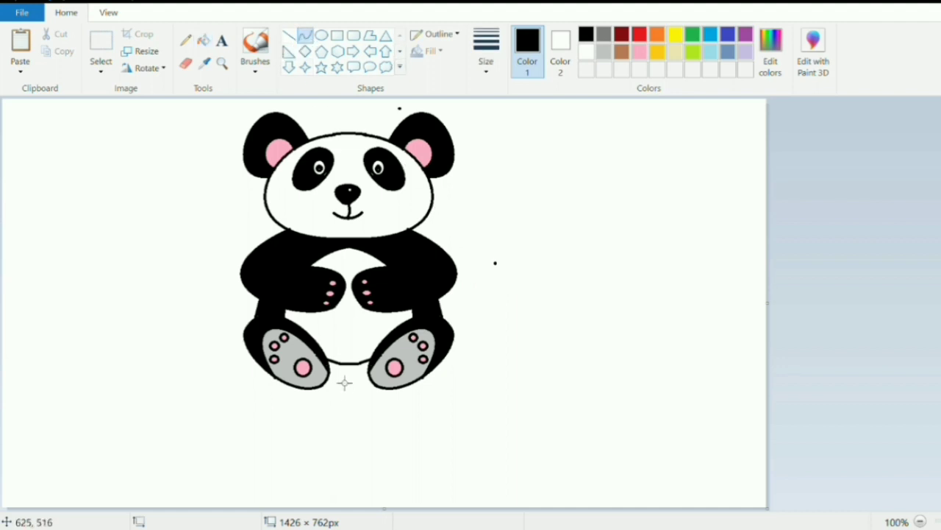
{"action": "left_click_drag", "start_coordinate": [338, 381], "coordinate": [355, 388]}
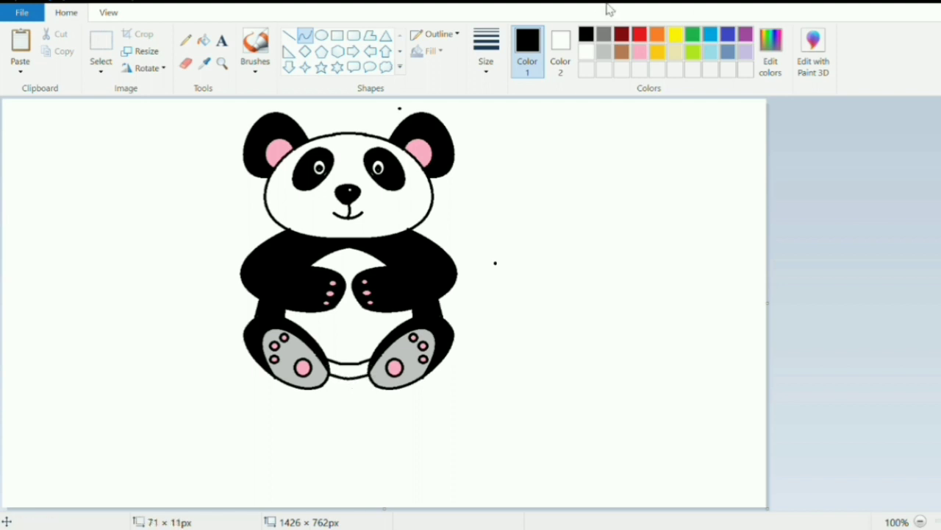
{"action": "left_click", "coordinate": [206, 42]}
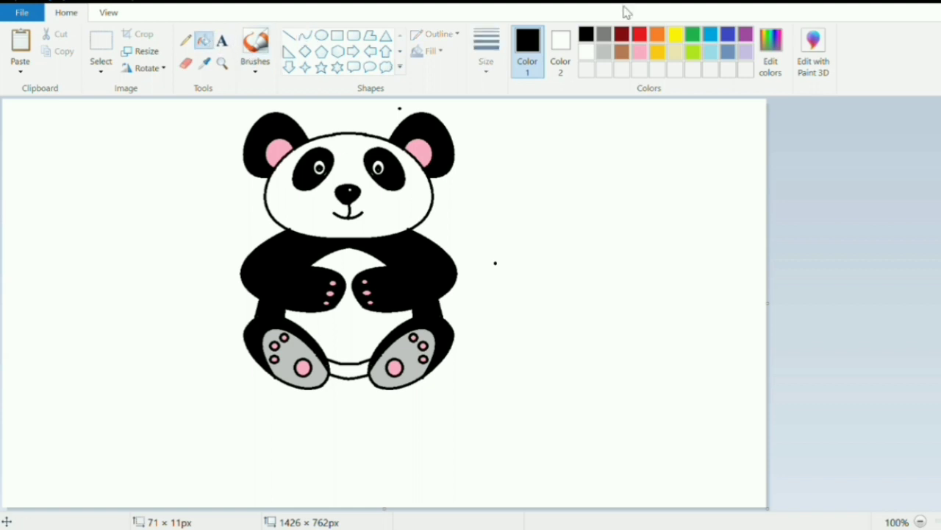
{"action": "left_click", "coordinate": [360, 376]}
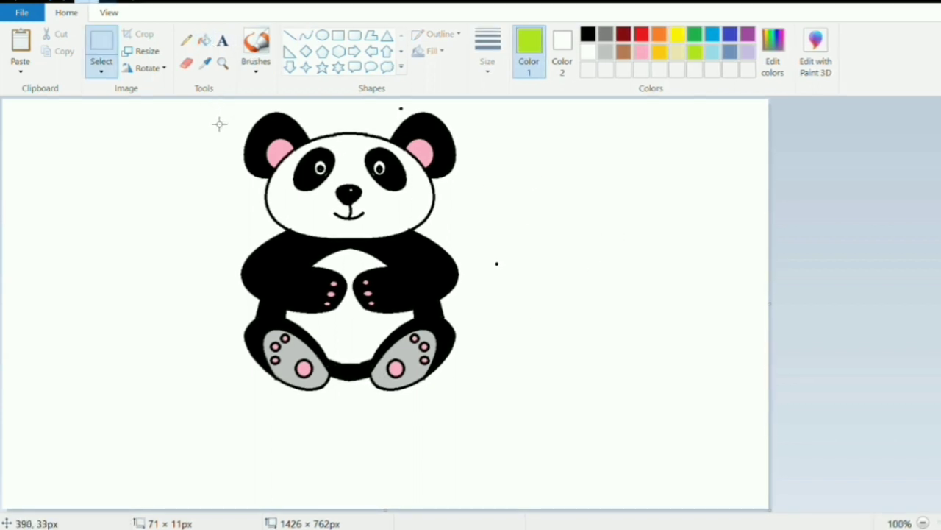
Fill the white background around the panda with lime green.
{"action": "left_click", "coordinate": [218, 146]}
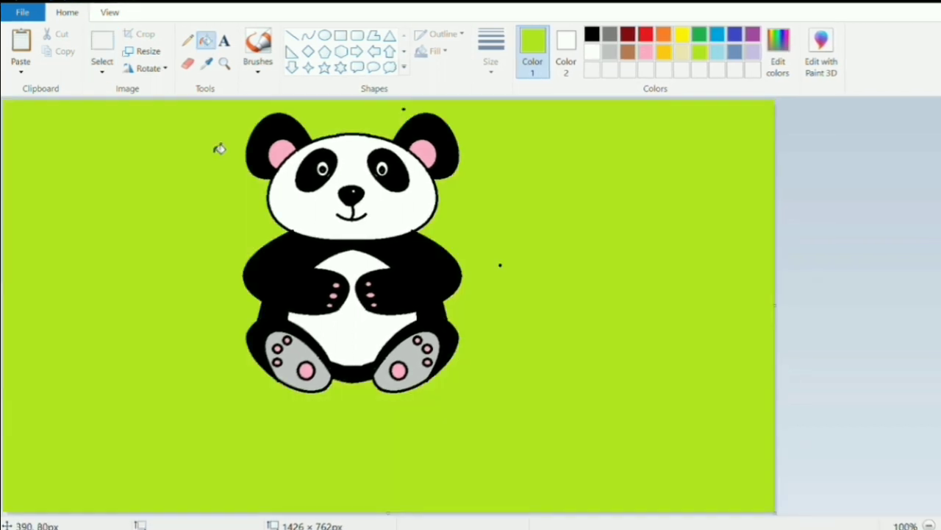